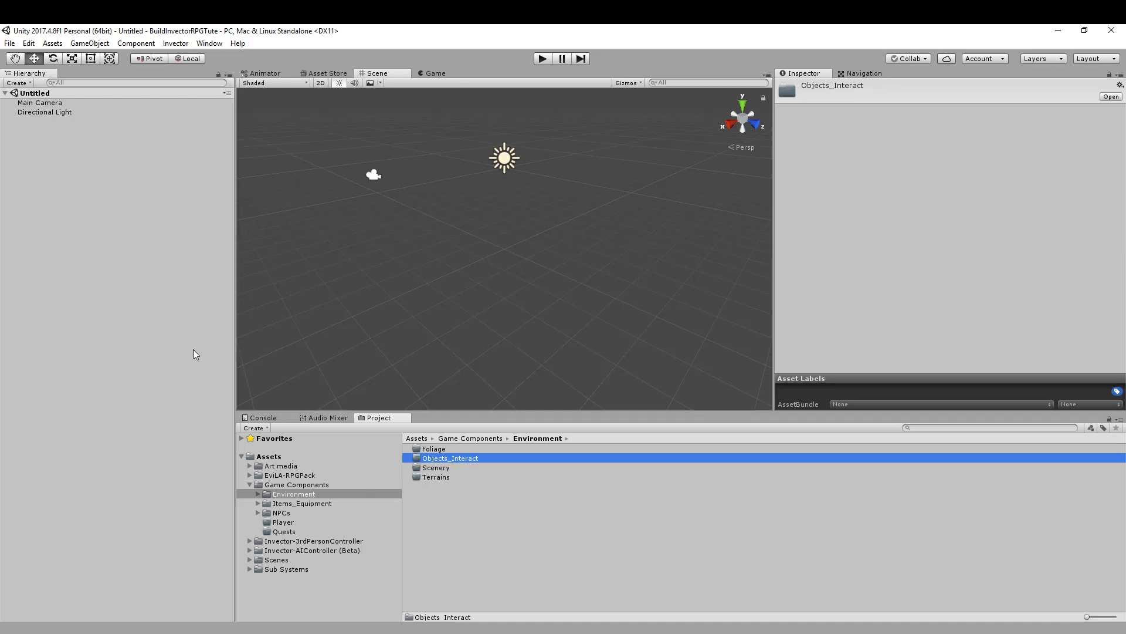
Step: Browse Items_Equipment, then NPCs' Civillians, Enemies and Guards subfolders
left_click(287, 504)
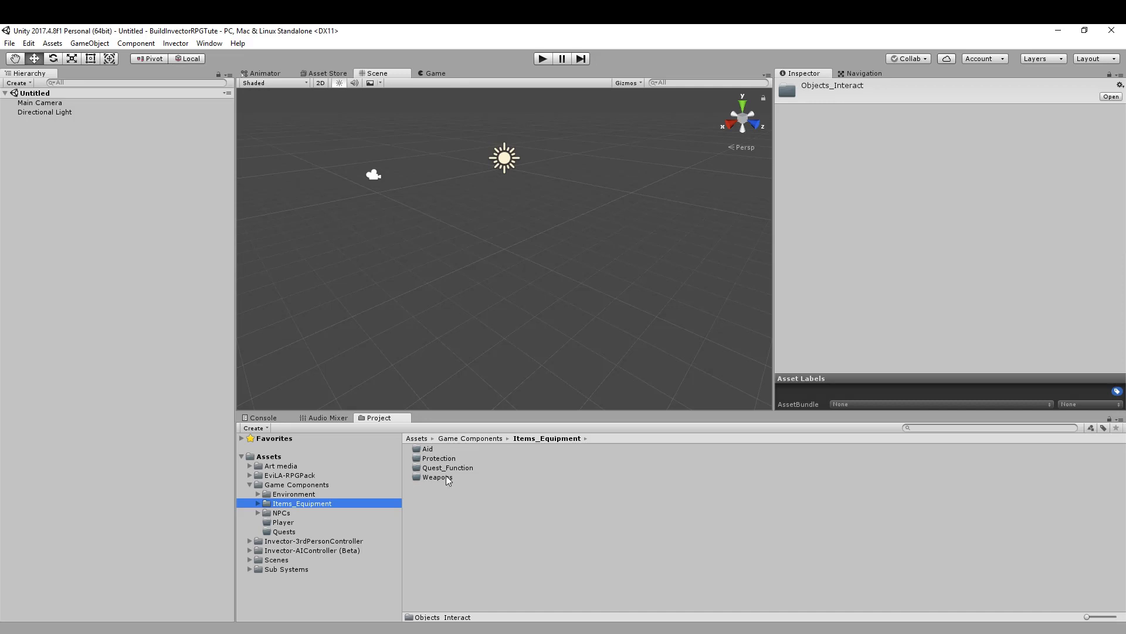
left_click(427, 449)
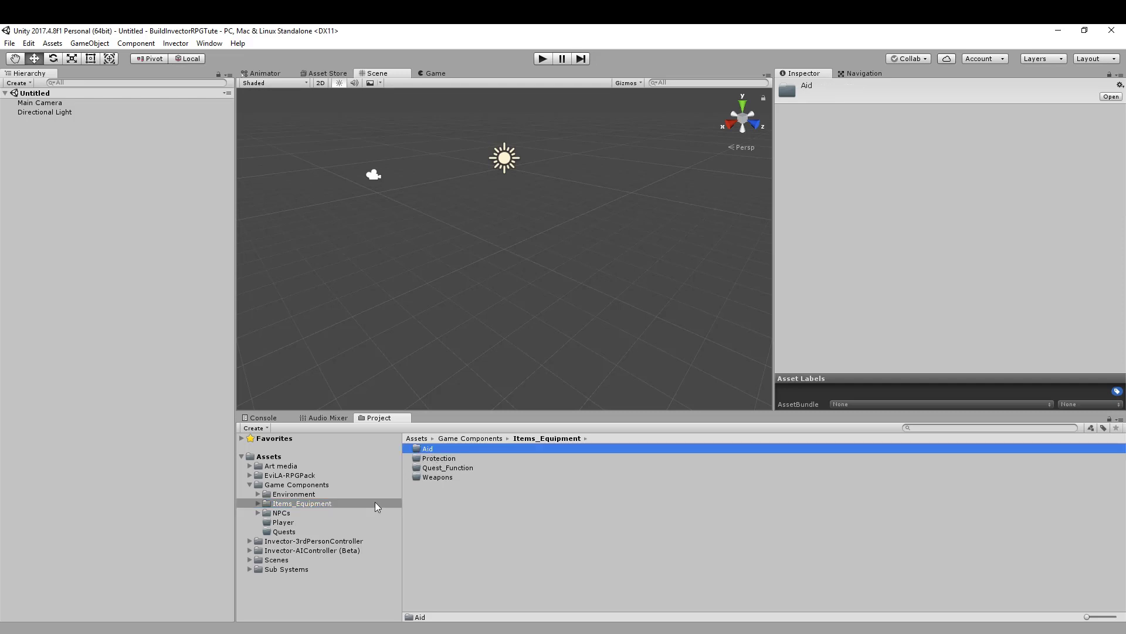
left_click(279, 514)
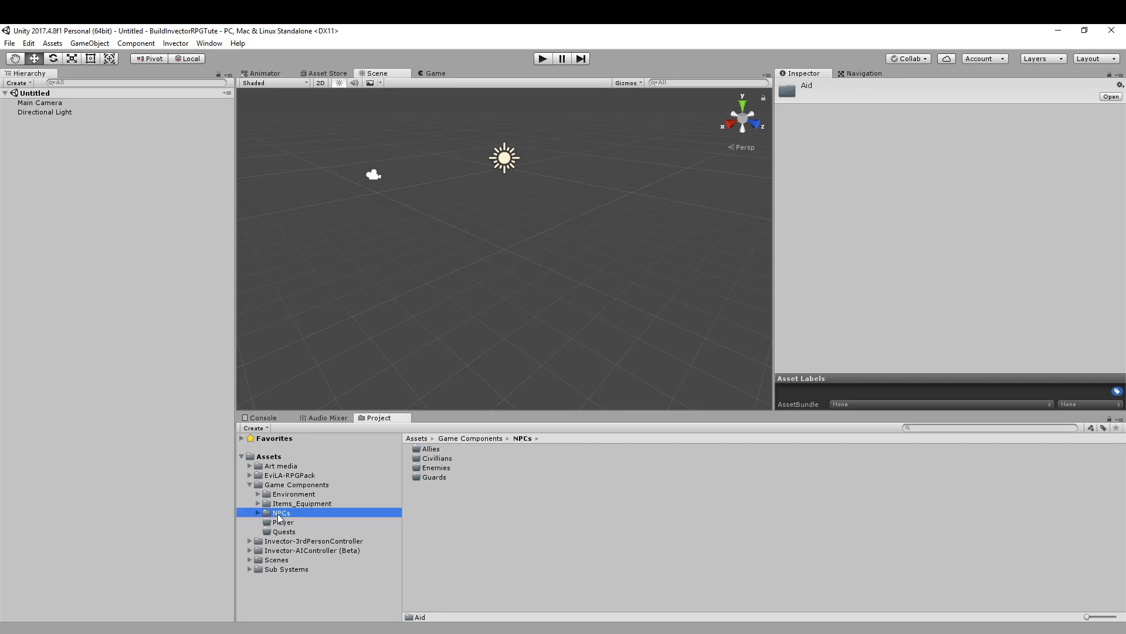
left_click(446, 459)
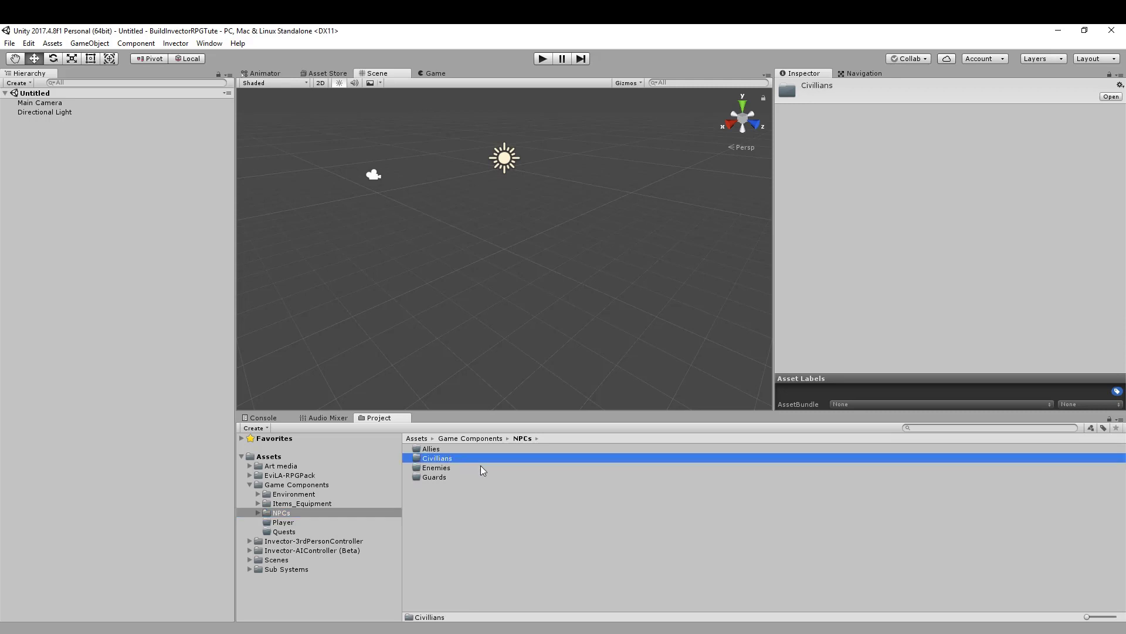
left_click(442, 470)
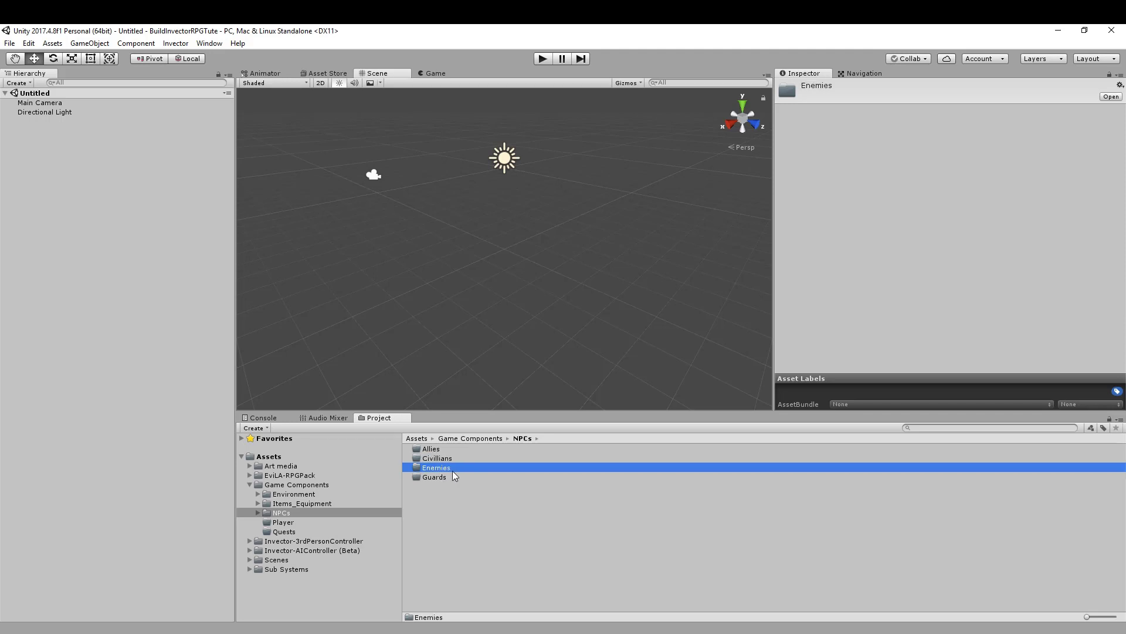
left_click(426, 479)
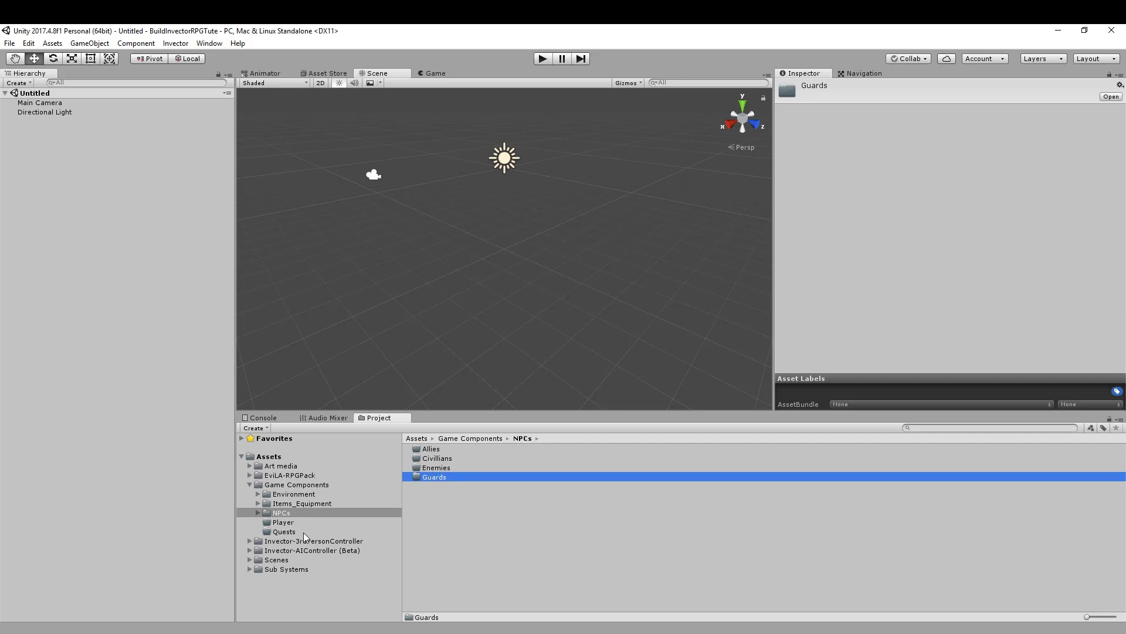
Step: Check the empty Player and Quests folders, then return to the Assets root
left_click(280, 520)
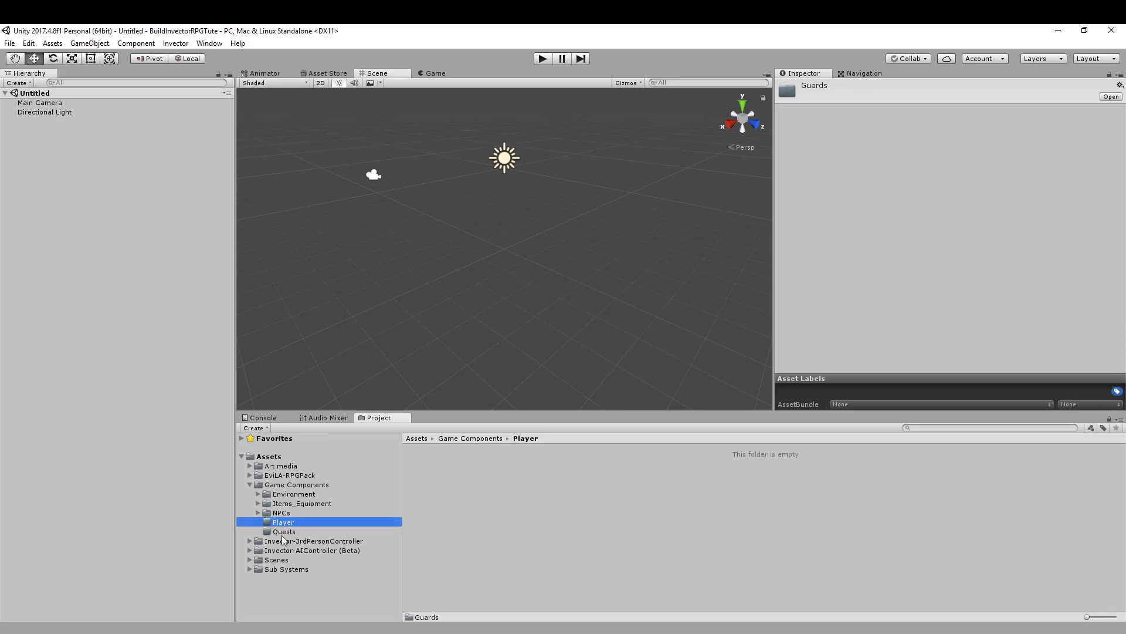
left_click(283, 532)
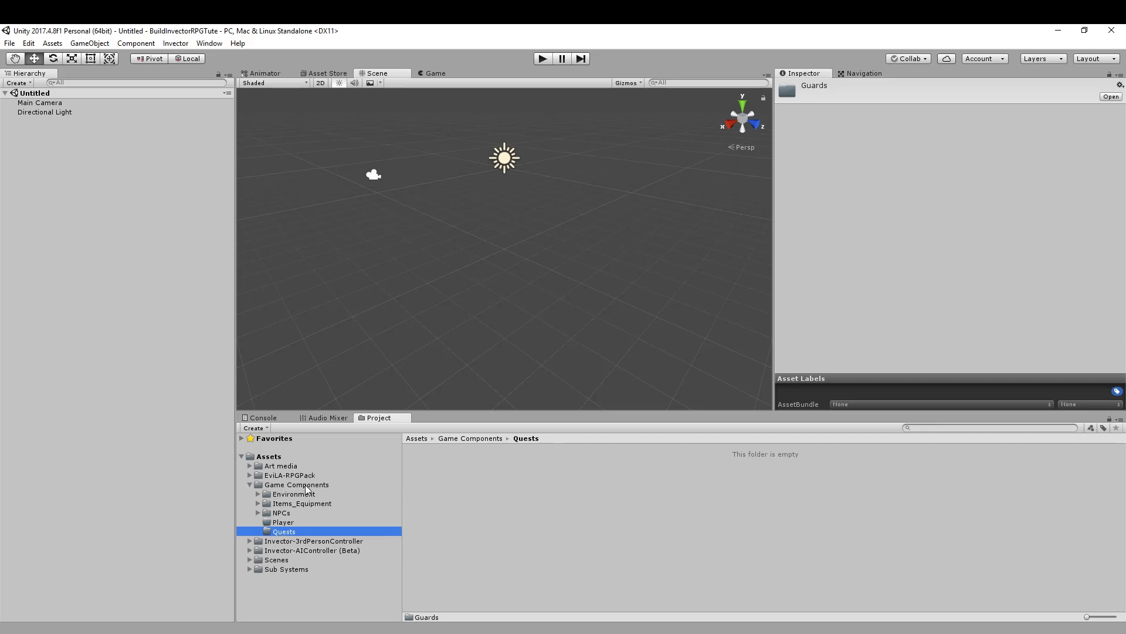
left_click(268, 457)
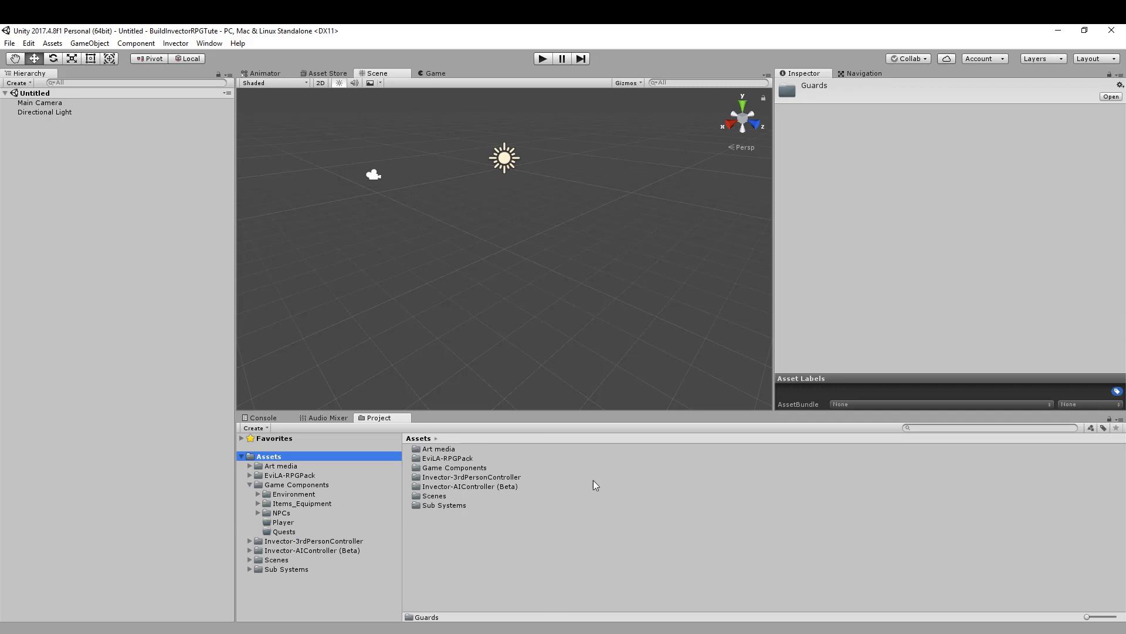
Step: Collapse Game Components and expand Scenes to reveal New Scene Essentials
left_click(249, 485)
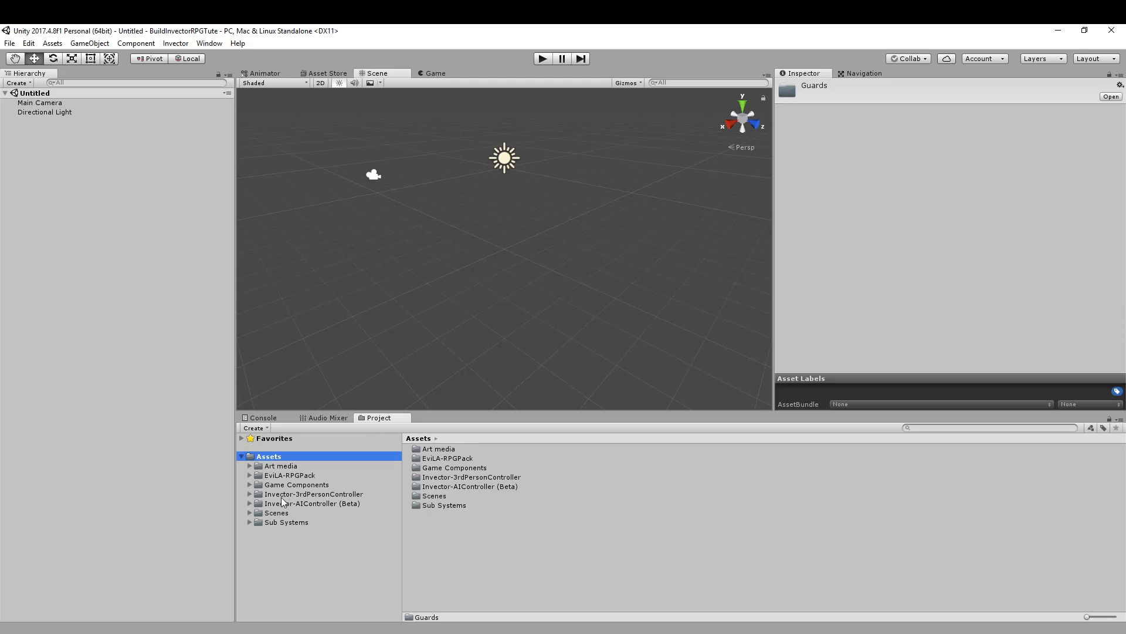
left_click(269, 512)
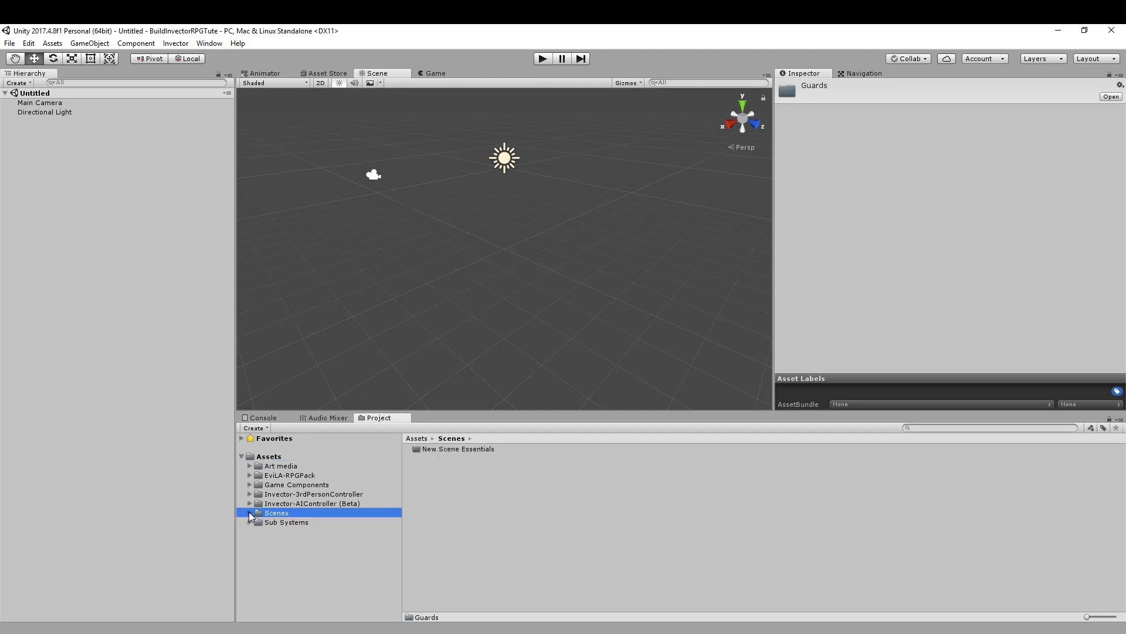
left_click(250, 513)
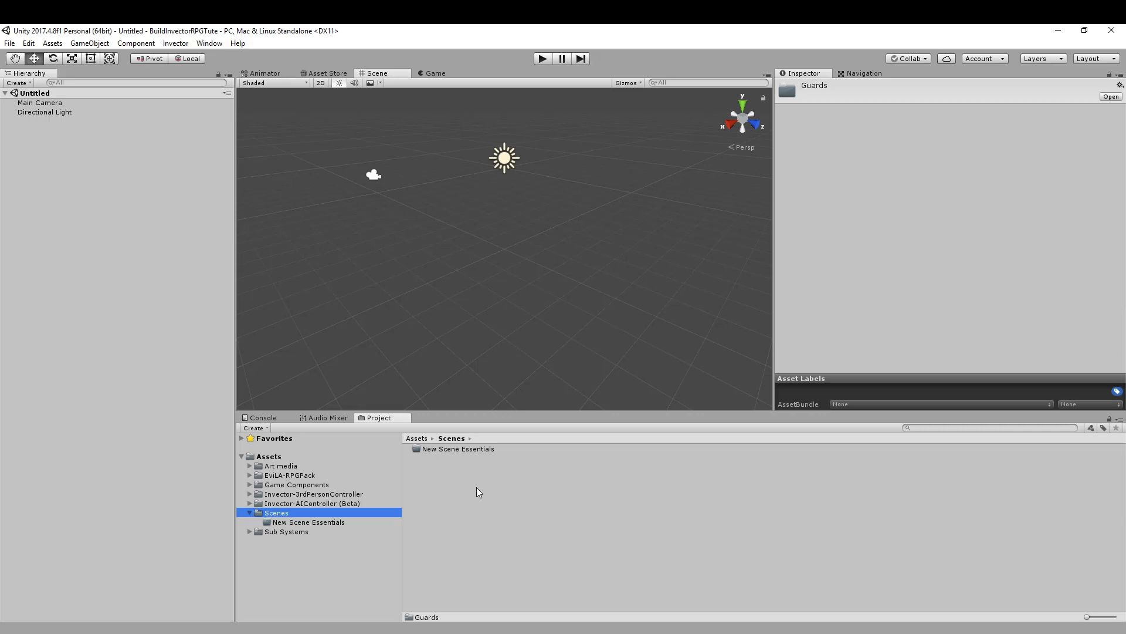
Step: Look inside Scenes at New Scene Essentials, then collapse Scenes and open Sub Systems
left_click(428, 477)
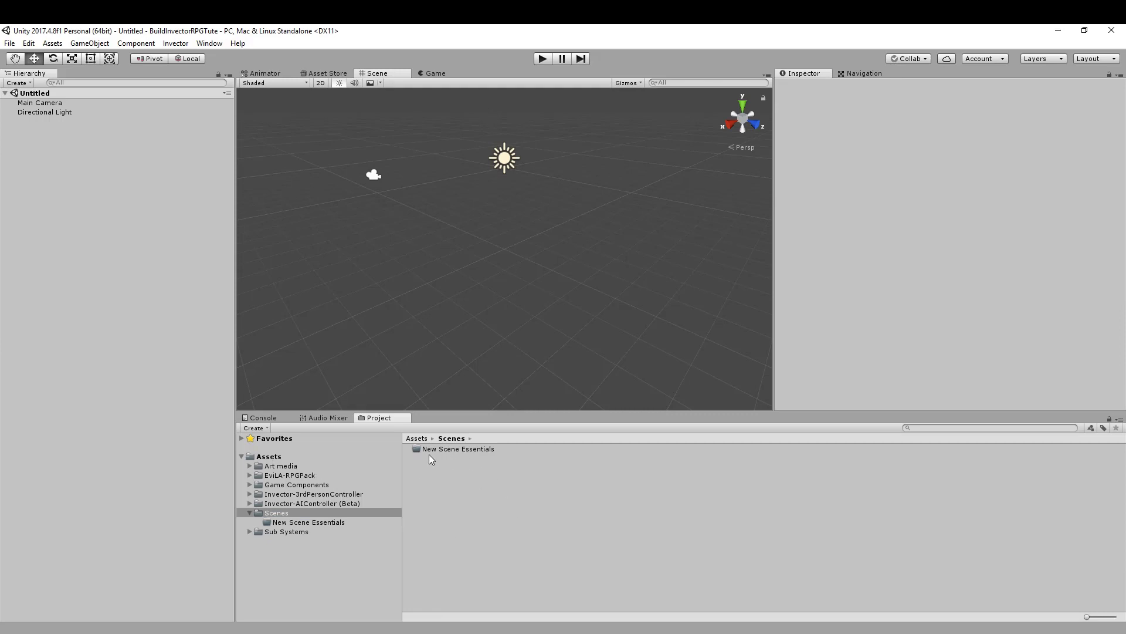
left_click(264, 458)
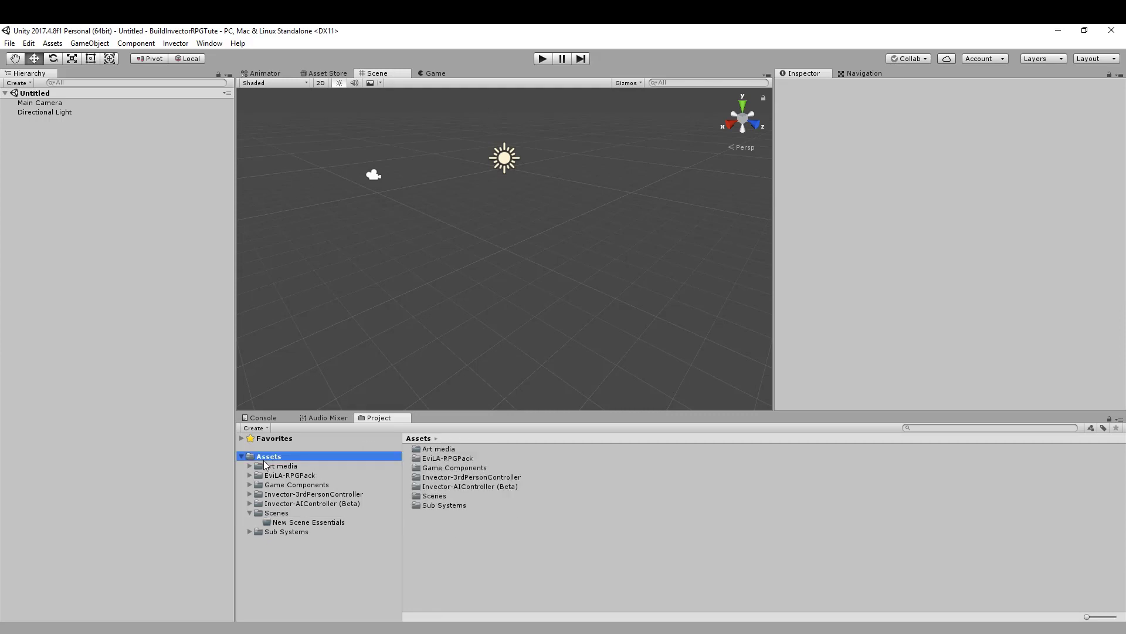
left_click(278, 512)
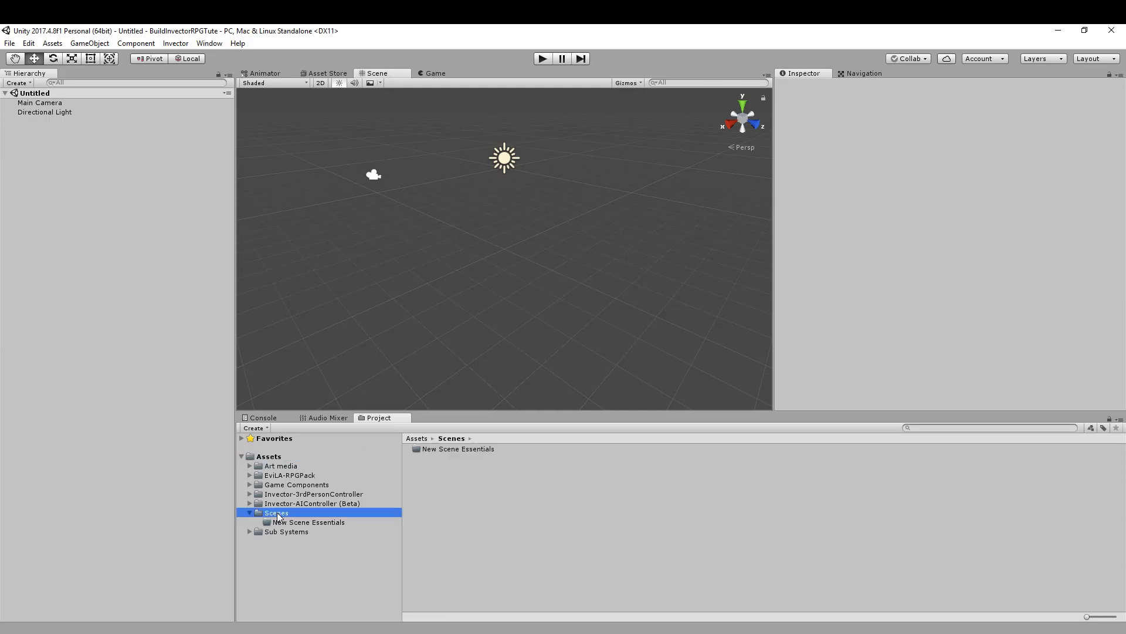
left_click(443, 452)
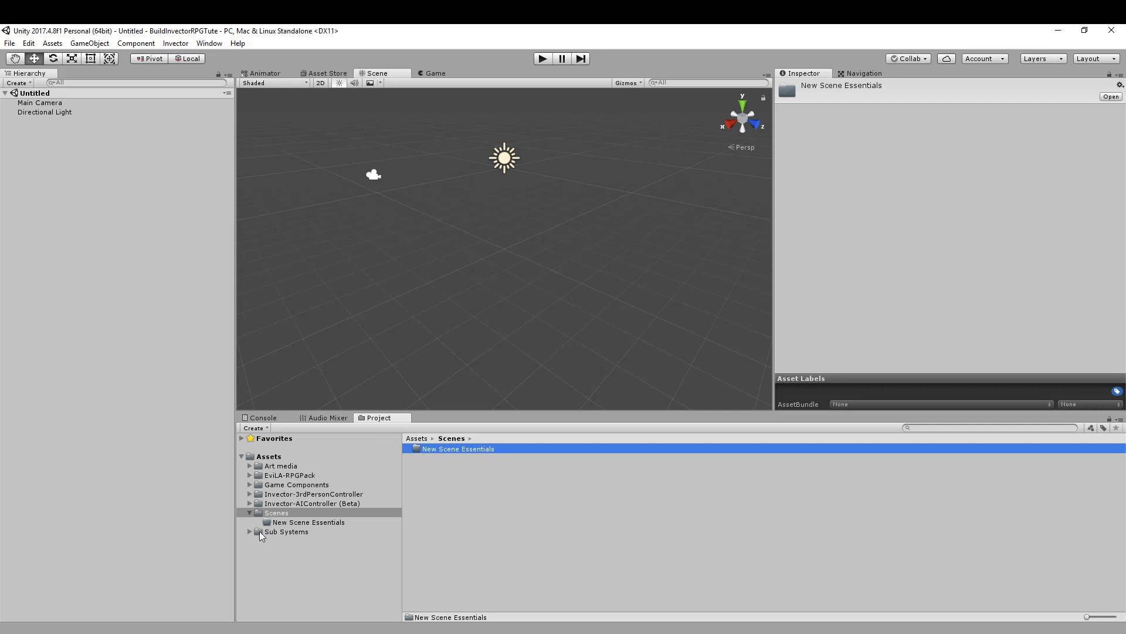
left_click(249, 513)
left_click(249, 513)
left_click(275, 522)
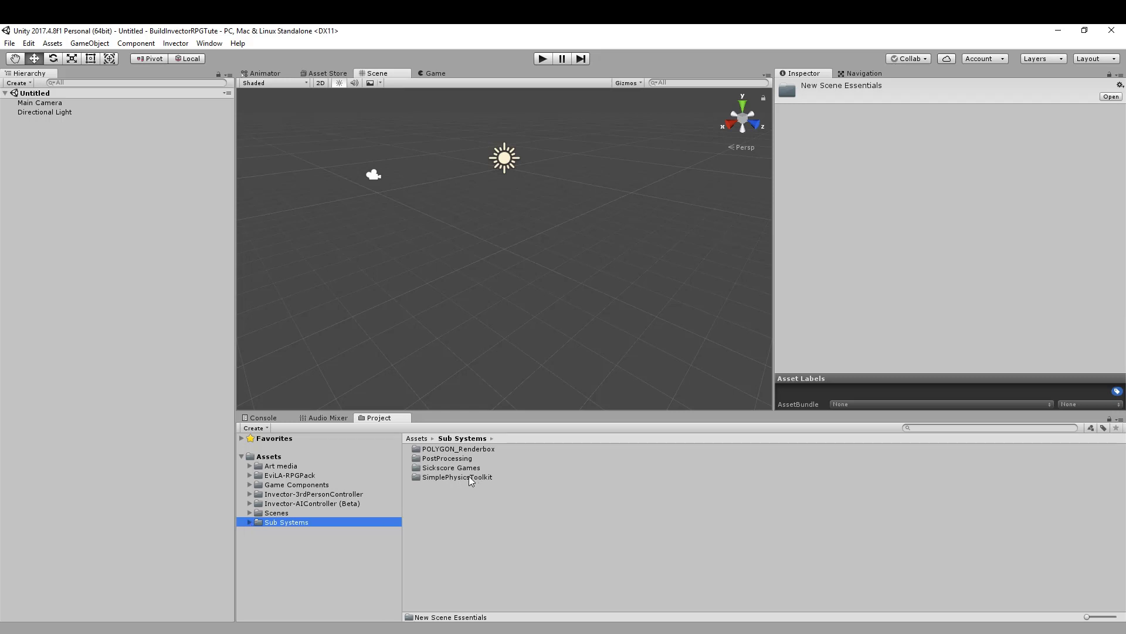
Step: Browse Sickscore Games, SimplePhysicsToolkit, PostProcessing and POLYGON_Renderbox, then collapse Sub Systems and list its subfolders
double_click(445, 469)
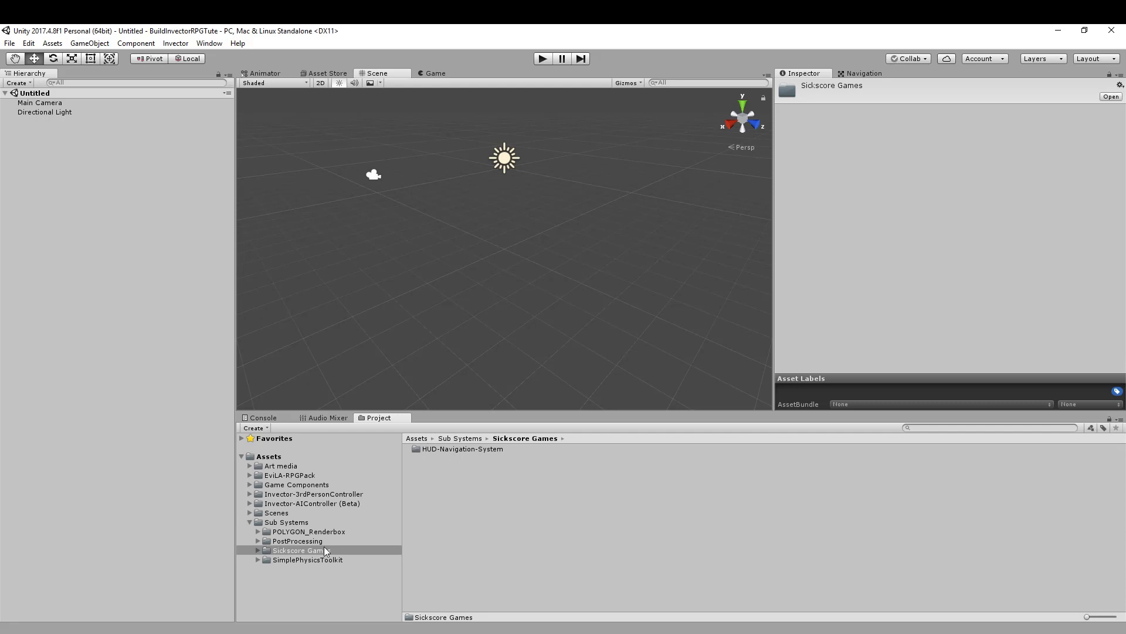
left_click(302, 560)
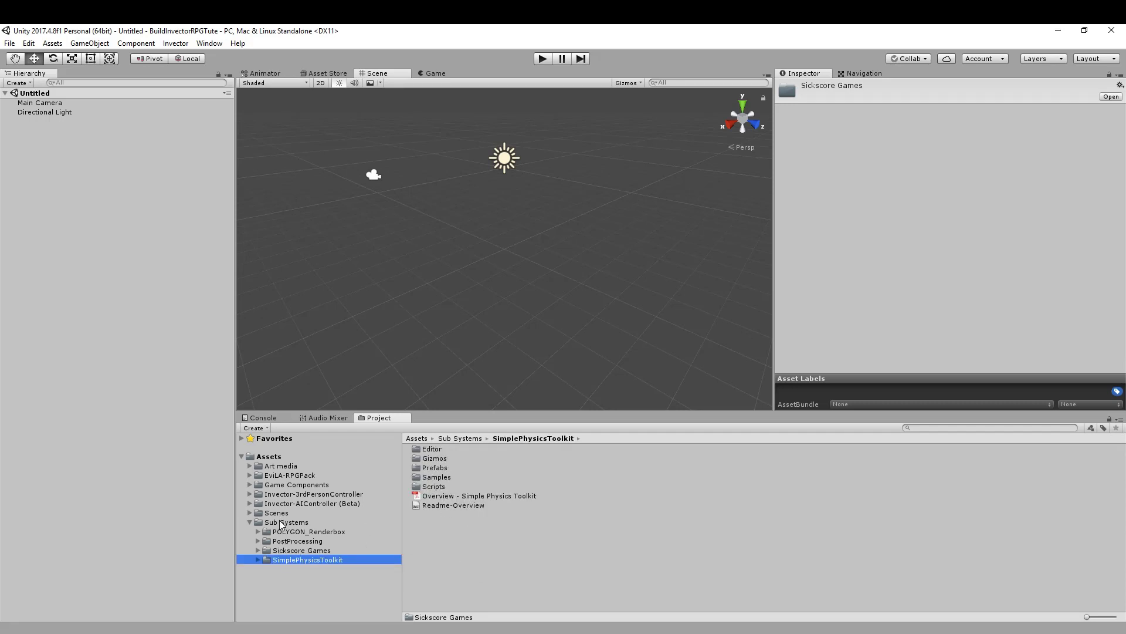
left_click(275, 460)
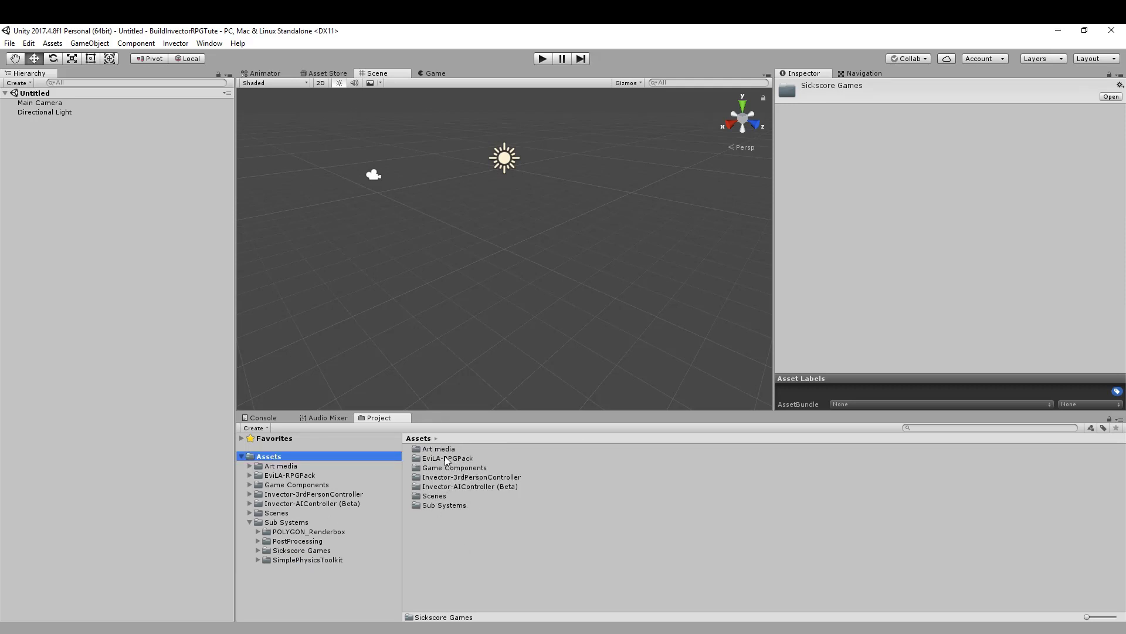
left_click(293, 541)
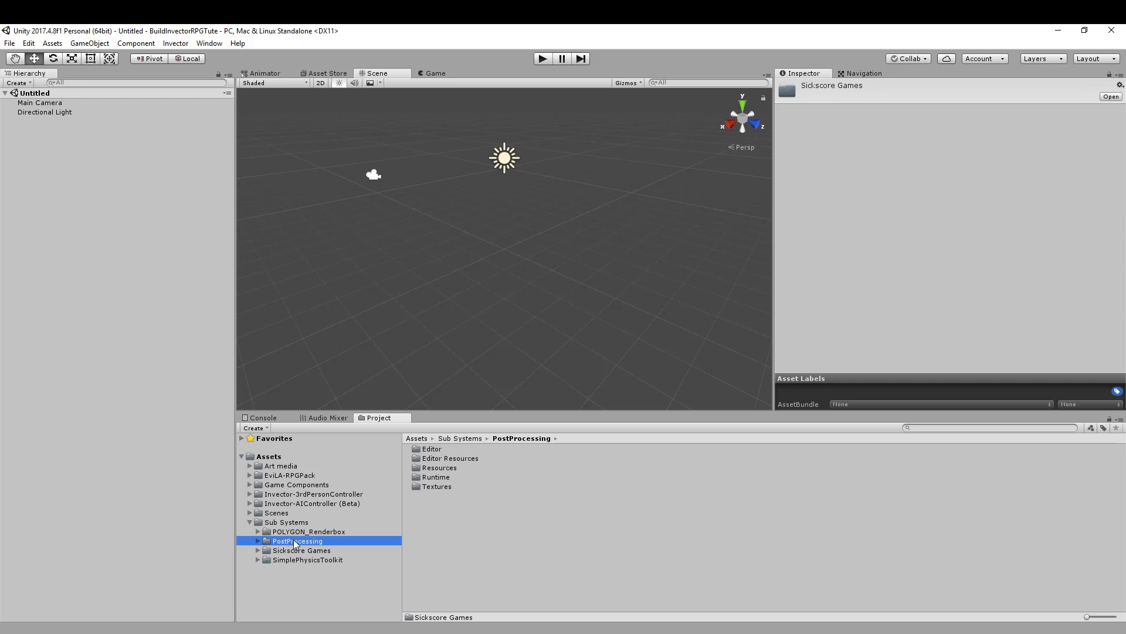
left_click(304, 531)
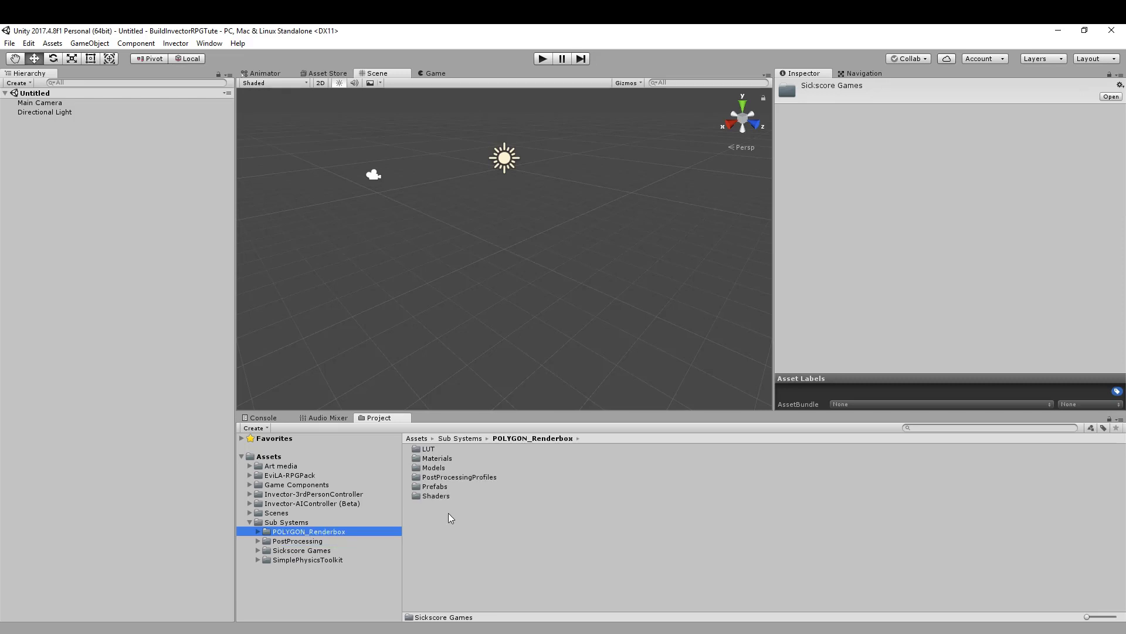
left_click(249, 521)
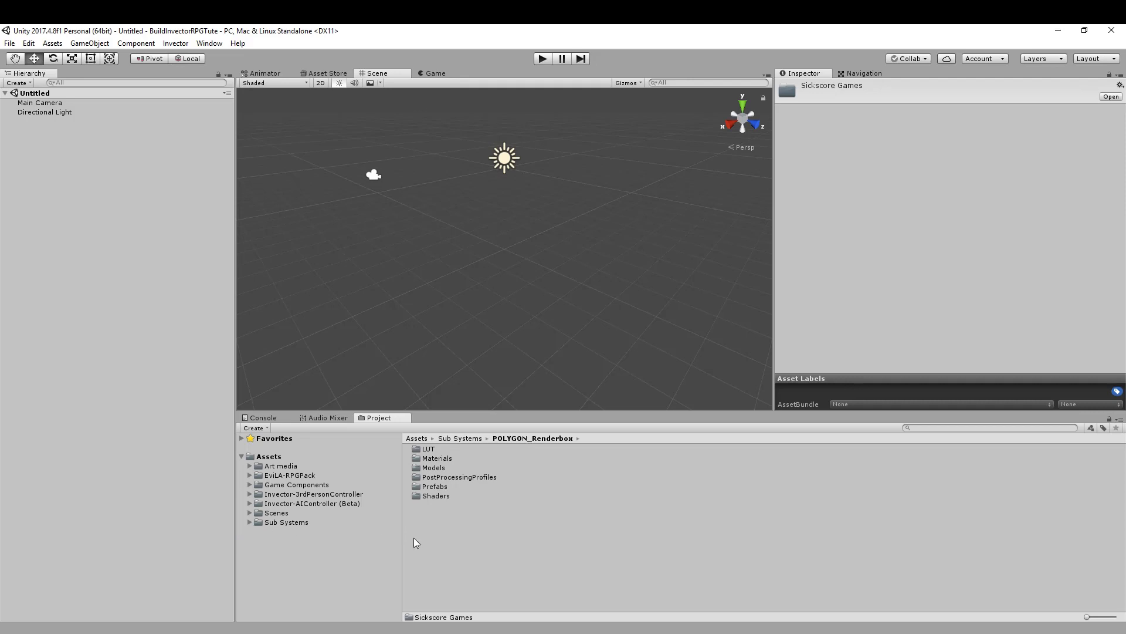
left_click(278, 524)
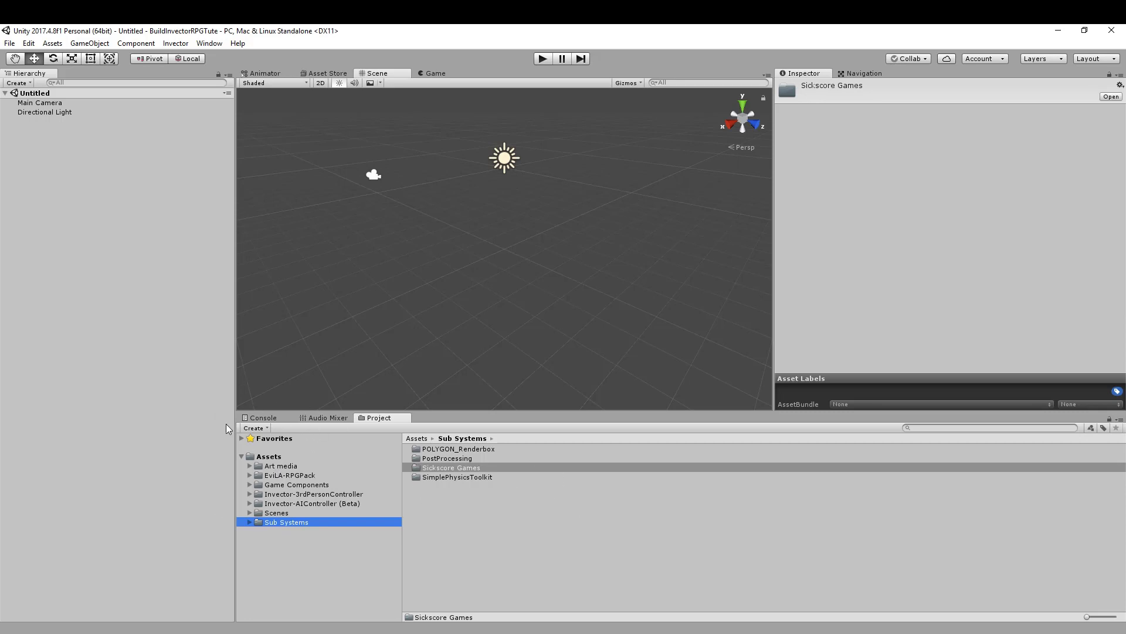
Step: Clear the asset selection and glance at the Console before returning to the Project view
left_click(462, 515)
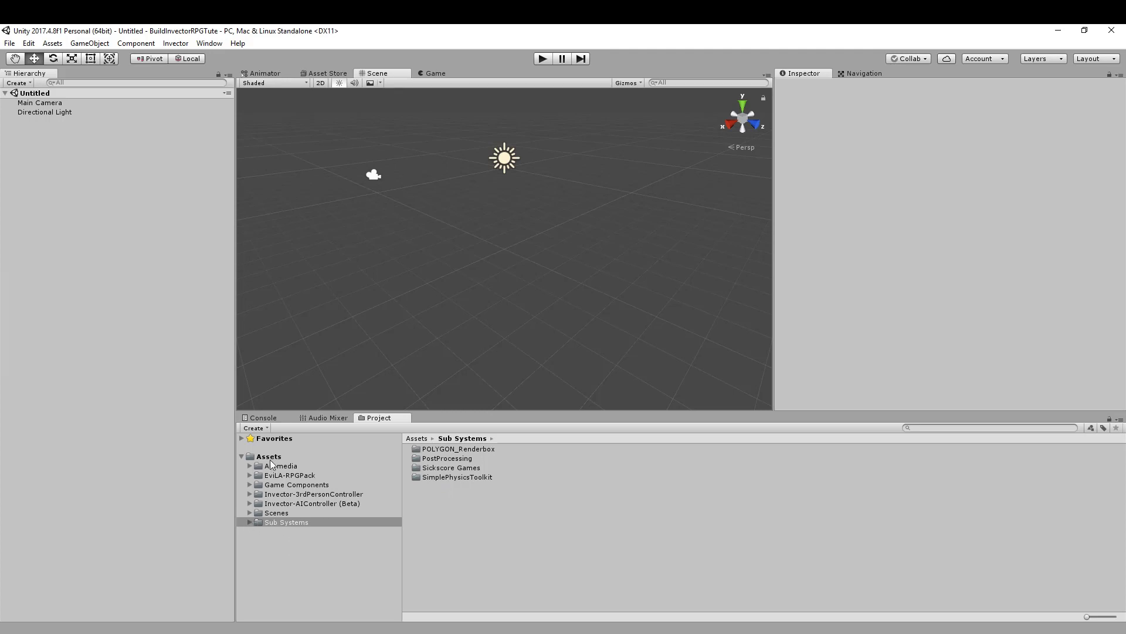
left_click(264, 416)
left_click(380, 417)
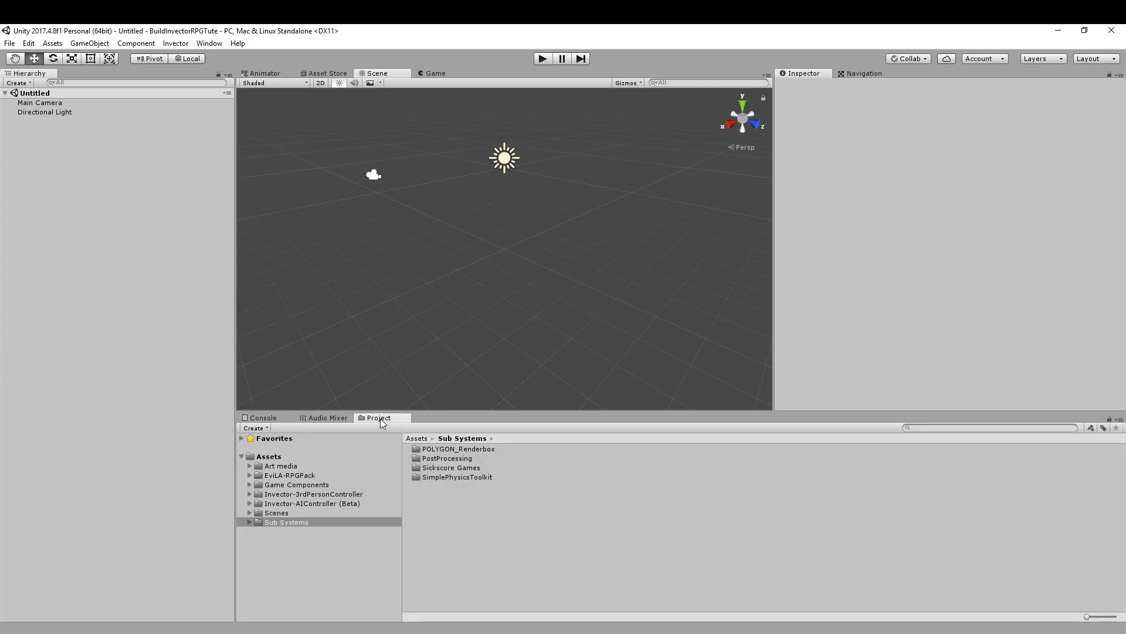
Step: Browse EviLA-RPGPack and the Invector folders, ending on Invector-3rdPersonController
left_click(285, 475)
left_click(285, 493)
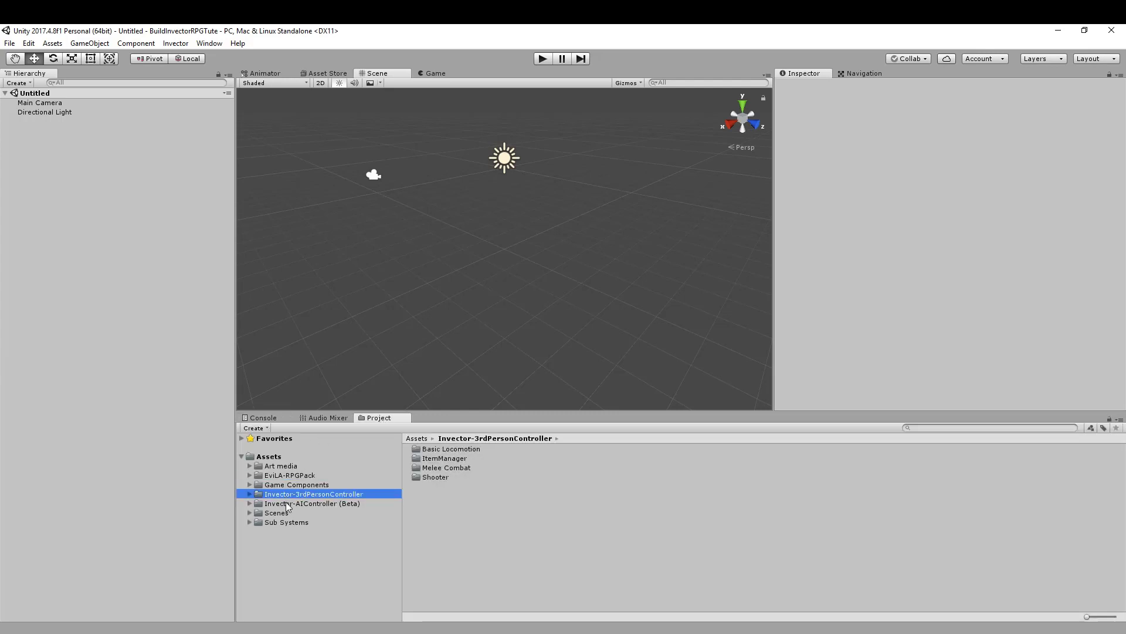
left_click(286, 503)
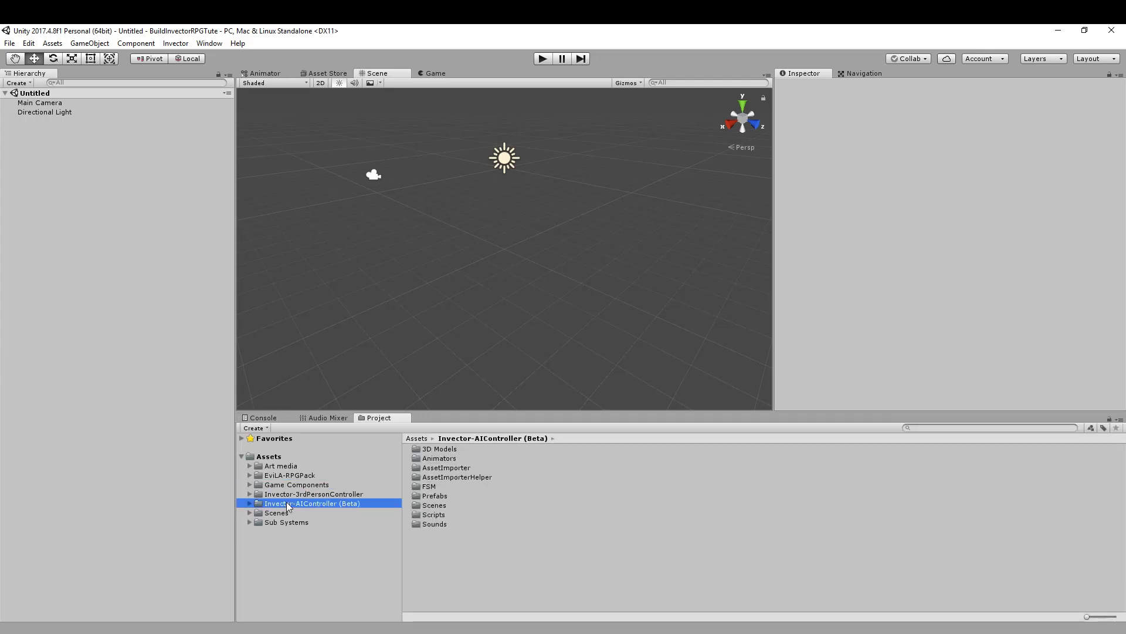
left_click(325, 495)
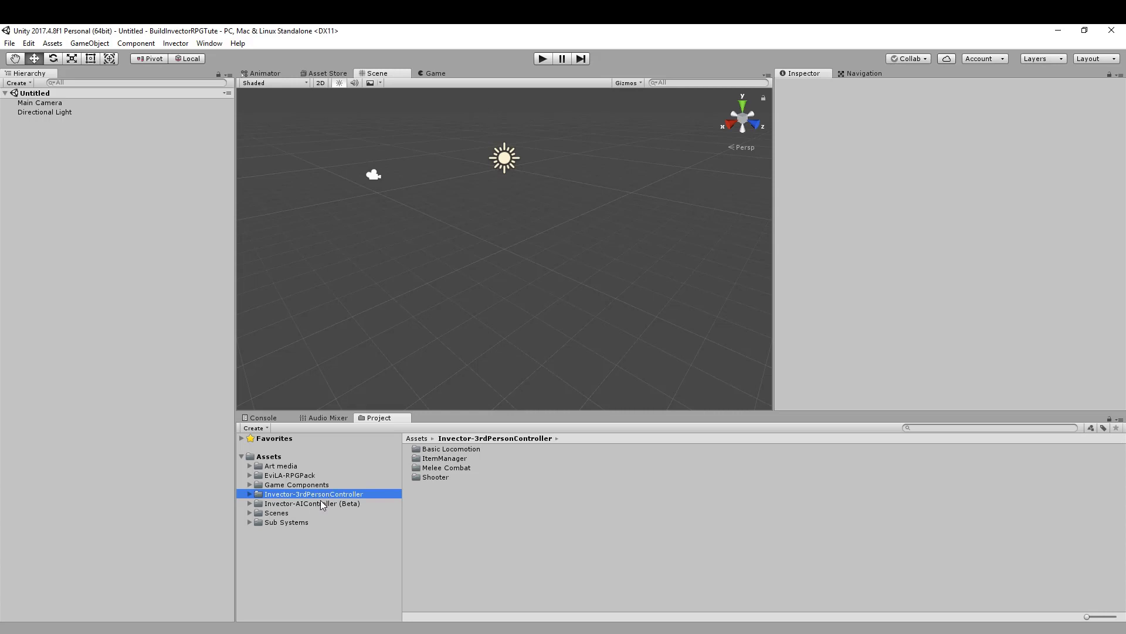
Step: Show the EviLA-RPGPack folder's contents in the Project window
left_click(301, 474)
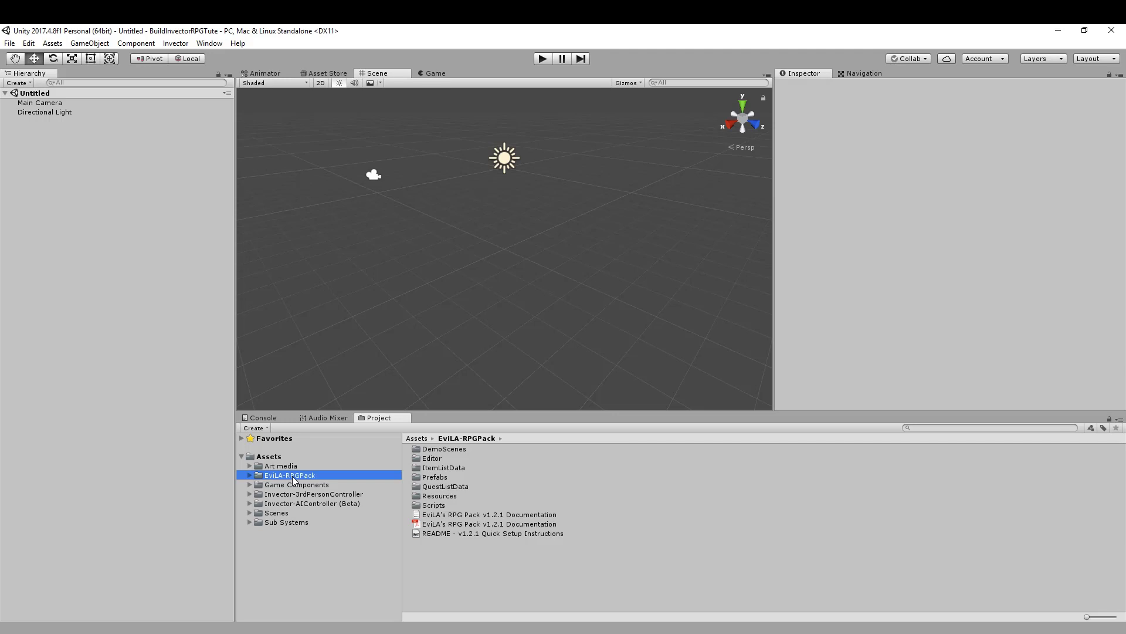
Step: Review the EviLA-RPGPack README and the vItemEnumsRPGPack list in Resources
left_click(263, 416)
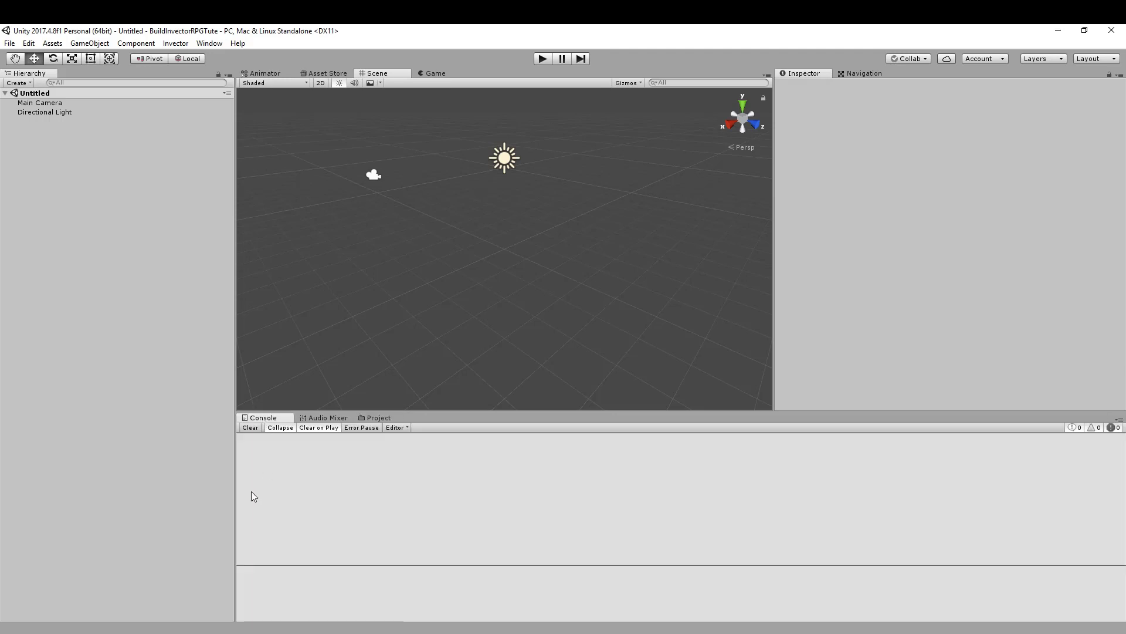
left_click(377, 417)
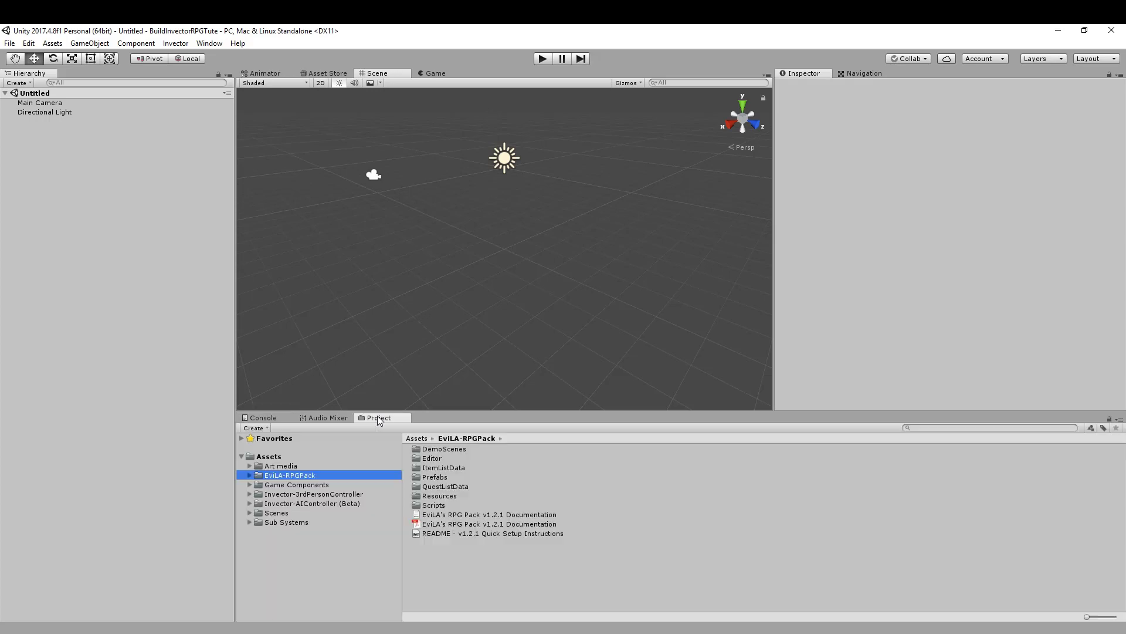
left_click(462, 532)
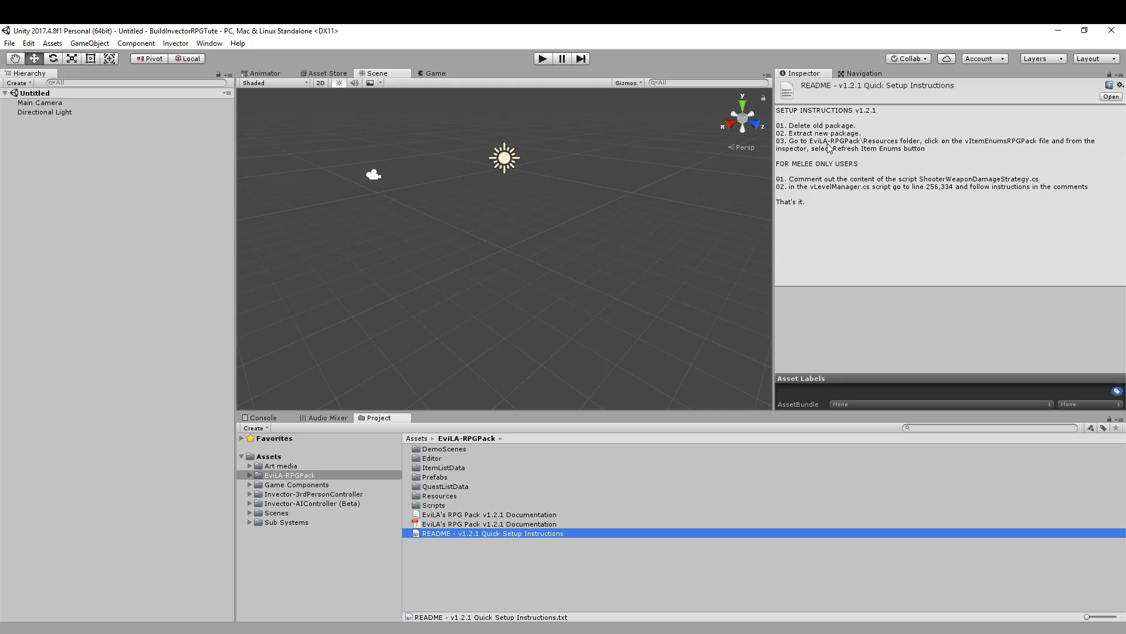
double_click(447, 499)
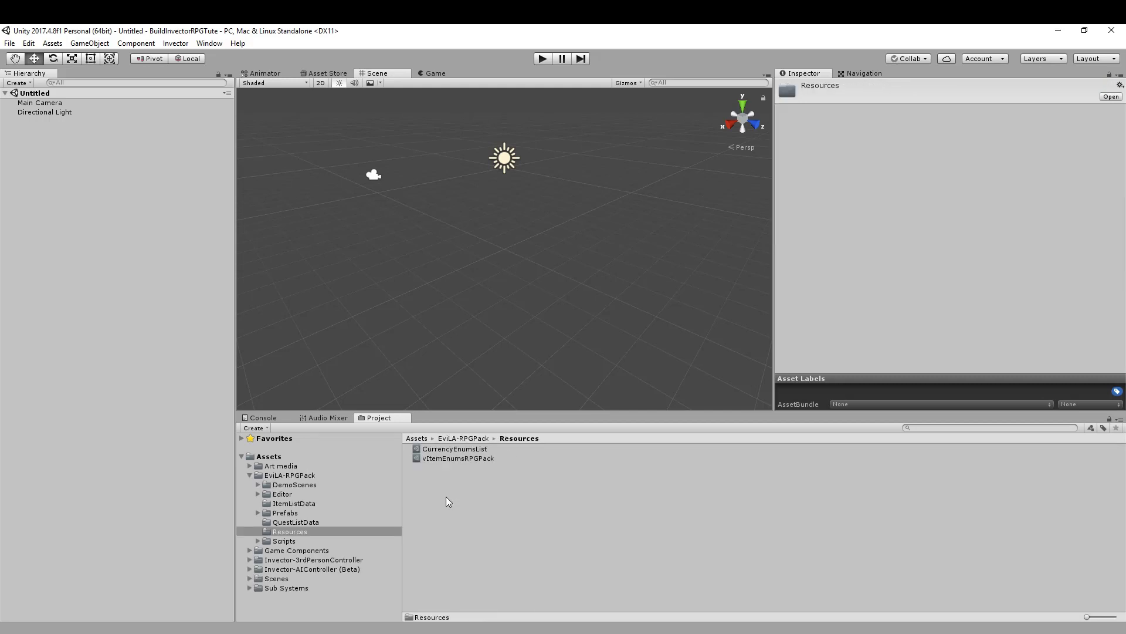
left_click(458, 460)
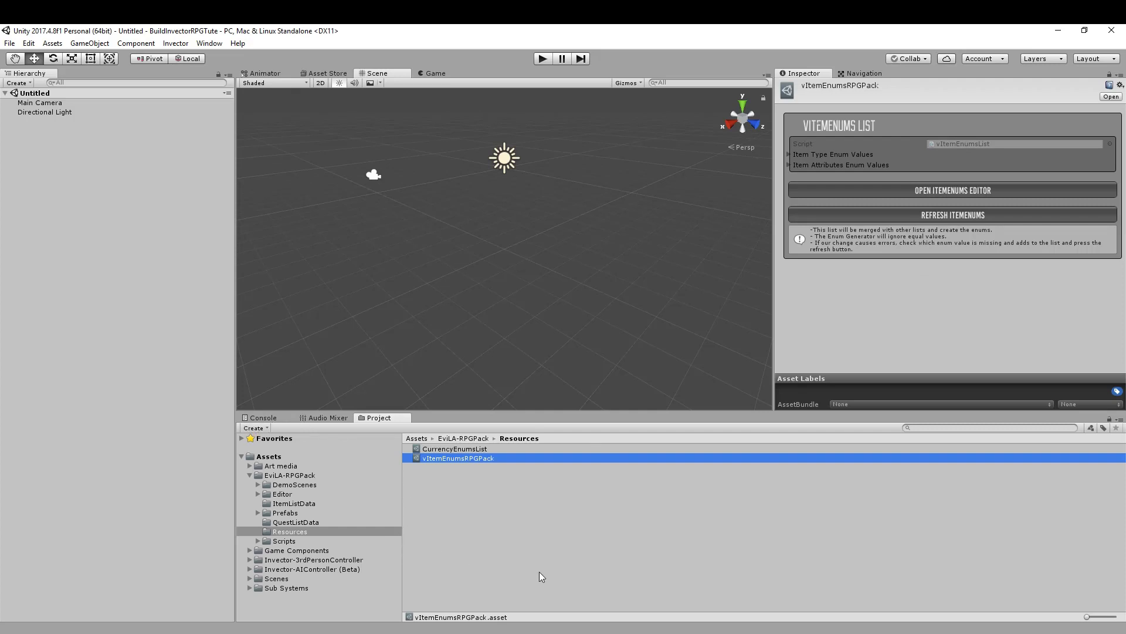
Step: Collapse EviLA-RPGPack and open the expanded Scenes folder showing New Scene Essentials
left_click(250, 475)
left_click(520, 499)
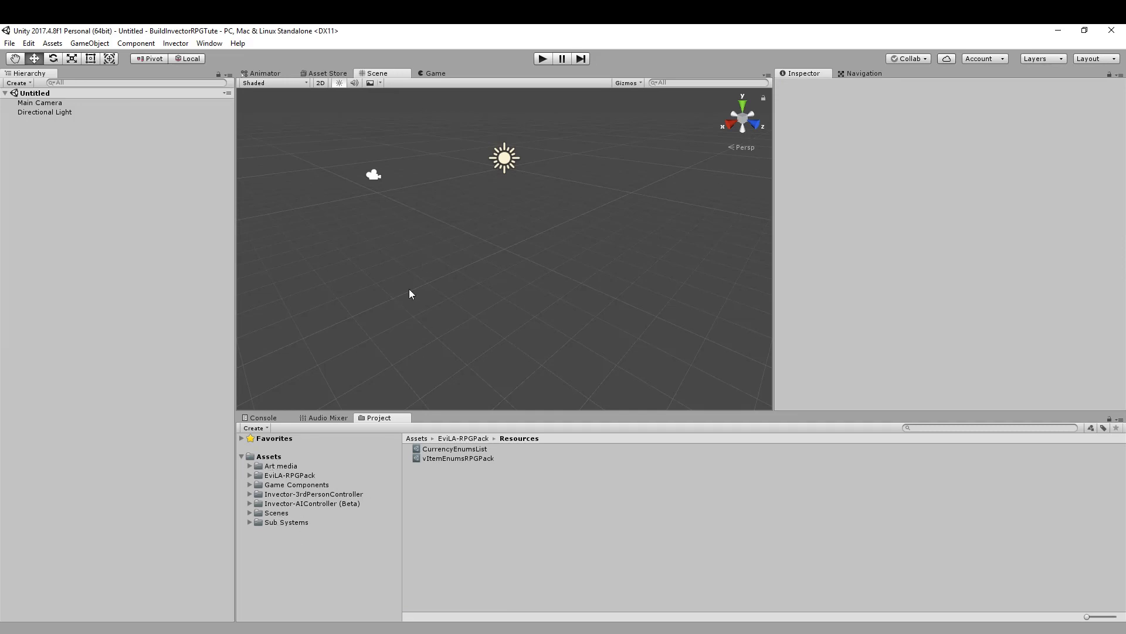
left_click(275, 514)
left_click(248, 512)
left_click(459, 505)
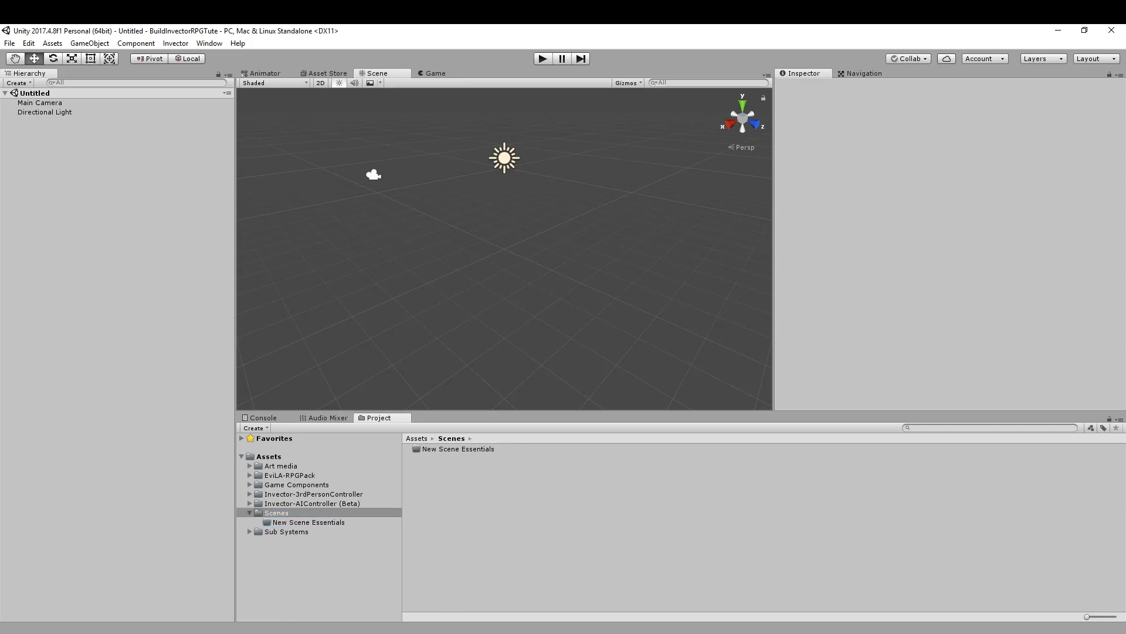
mouse_move(216, 630)
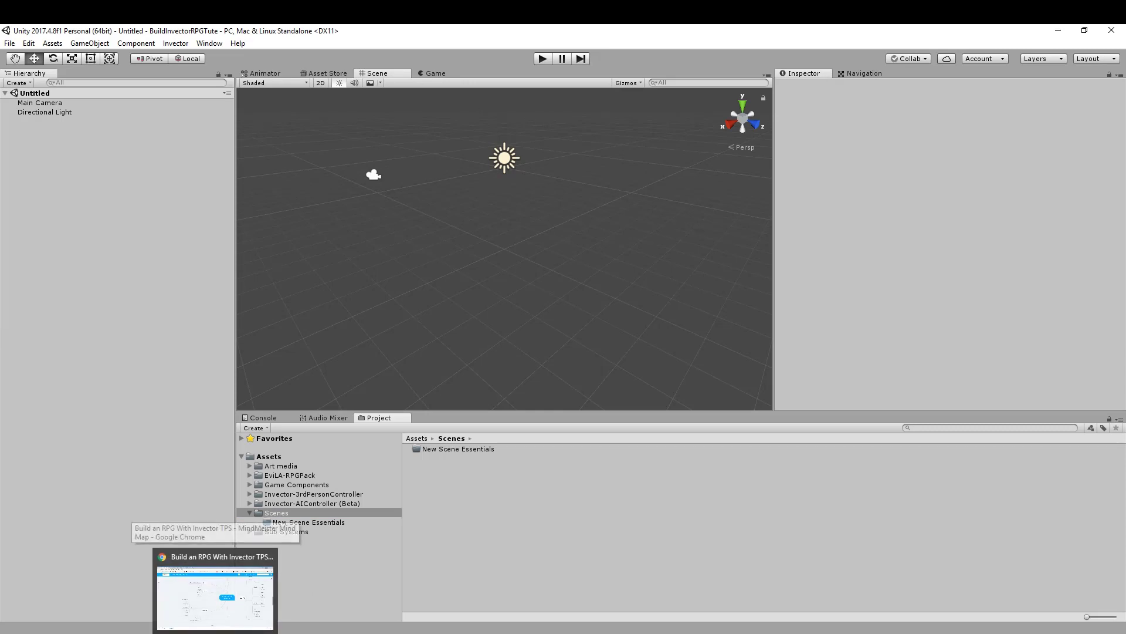
left_click(223, 596)
left_click_drag(711, 389, 569, 572)
left_click_drag(607, 330, 622, 435)
left_click_drag(616, 292, 507, 477)
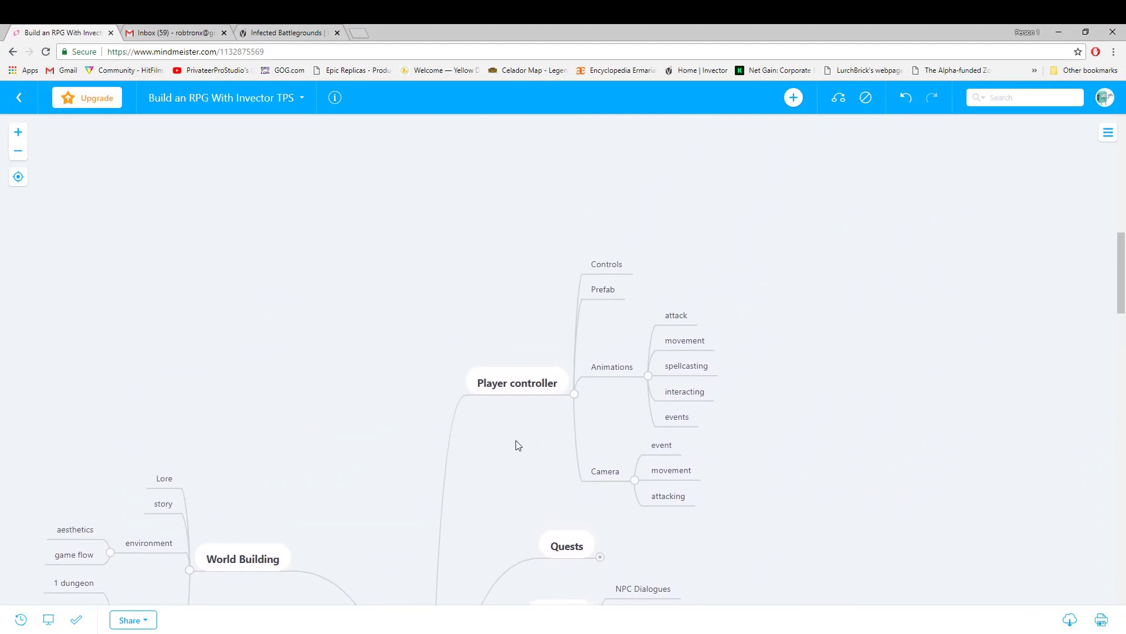
left_click_drag(528, 438, 619, 349)
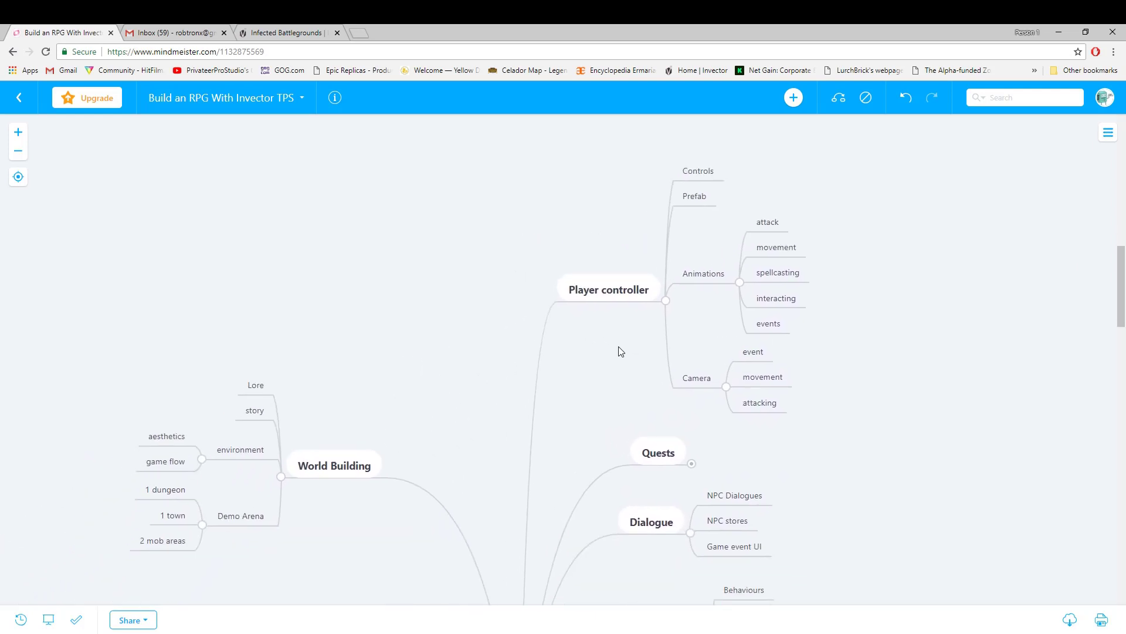
scroll(339, 534, "down", 1)
left_click_drag(340, 533, 384, 529)
scroll(385, 528, "down", 8)
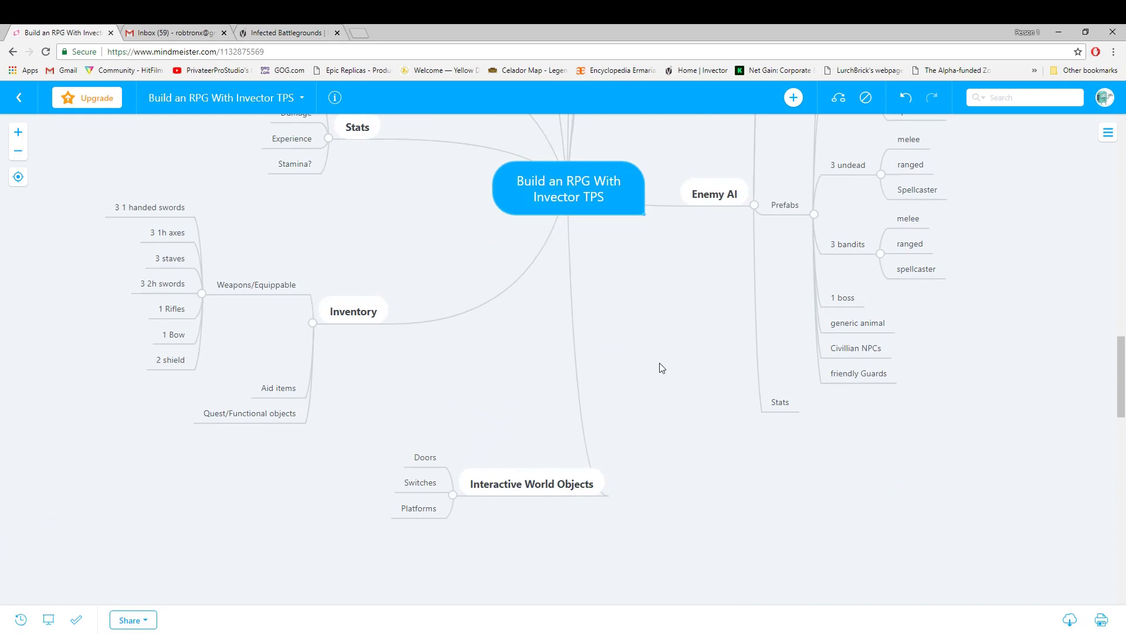
scroll(658, 370, "up", 9)
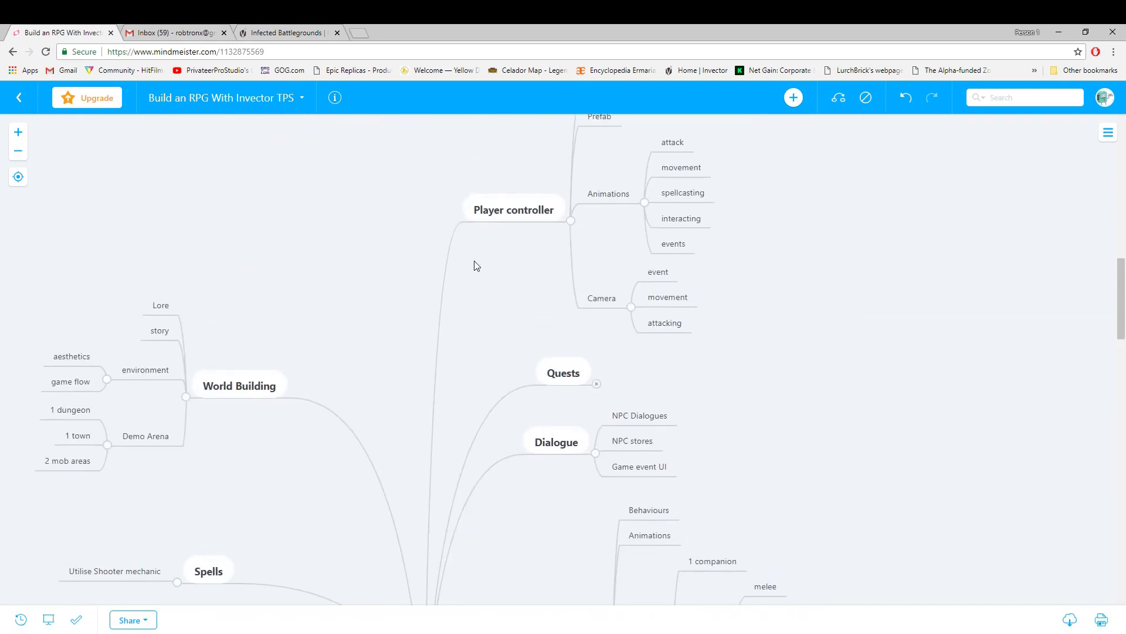
left_click_drag(486, 276, 491, 427)
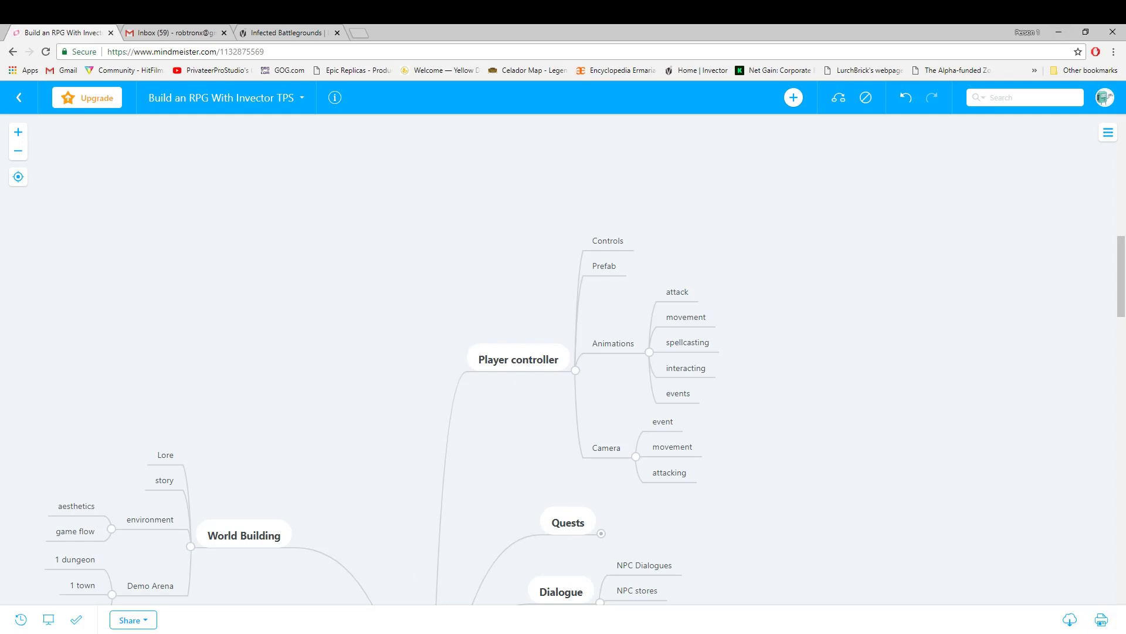
key("alt+Tab")
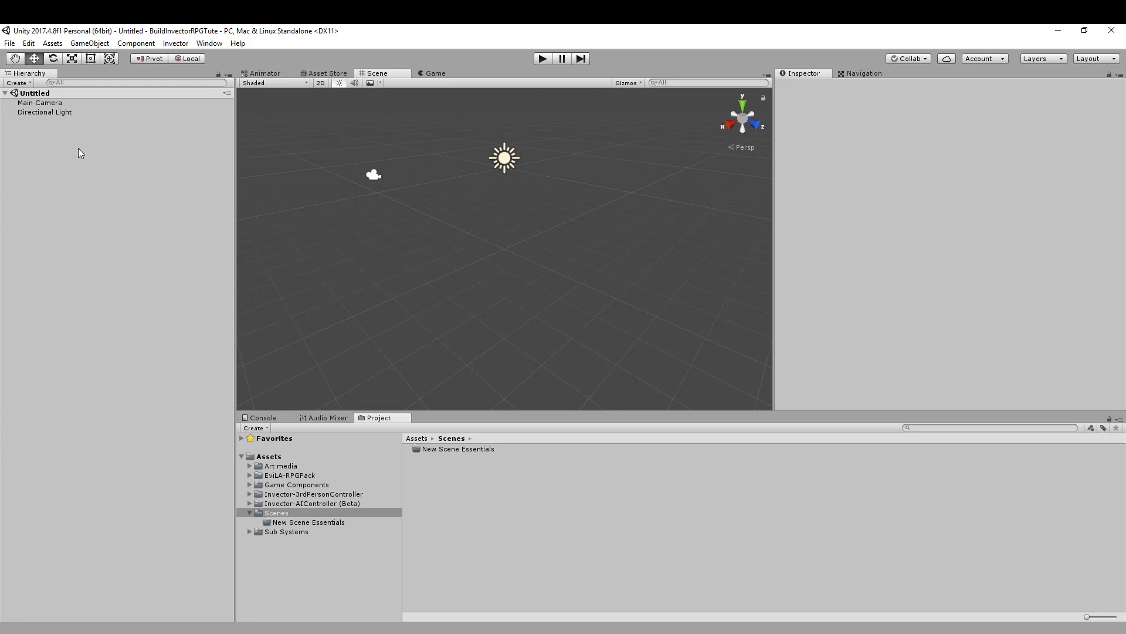
Step: Save the untitled scene as 'Player Test Environment' in Assets/Scenes
left_click(15, 42)
left_click(37, 86)
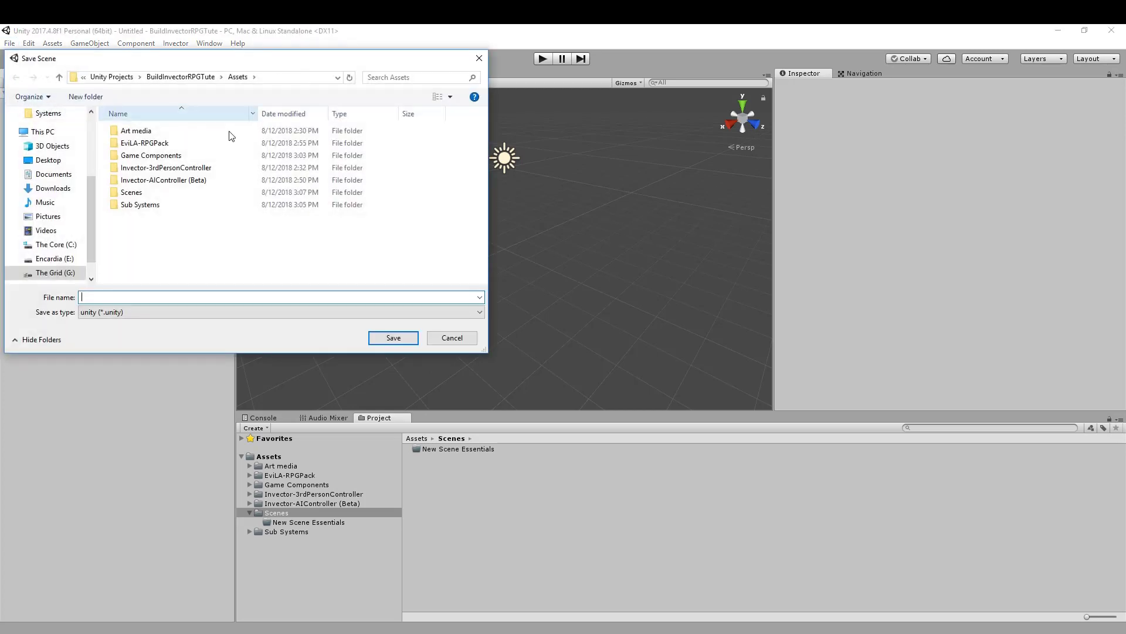
double_click(126, 192)
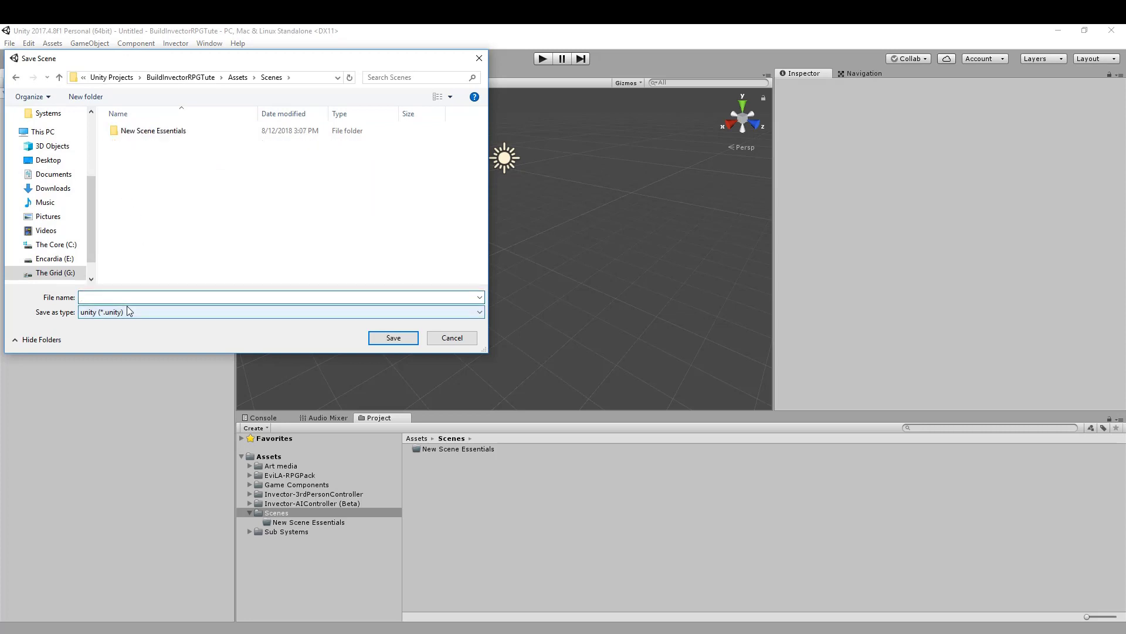
type("Player Test Environment")
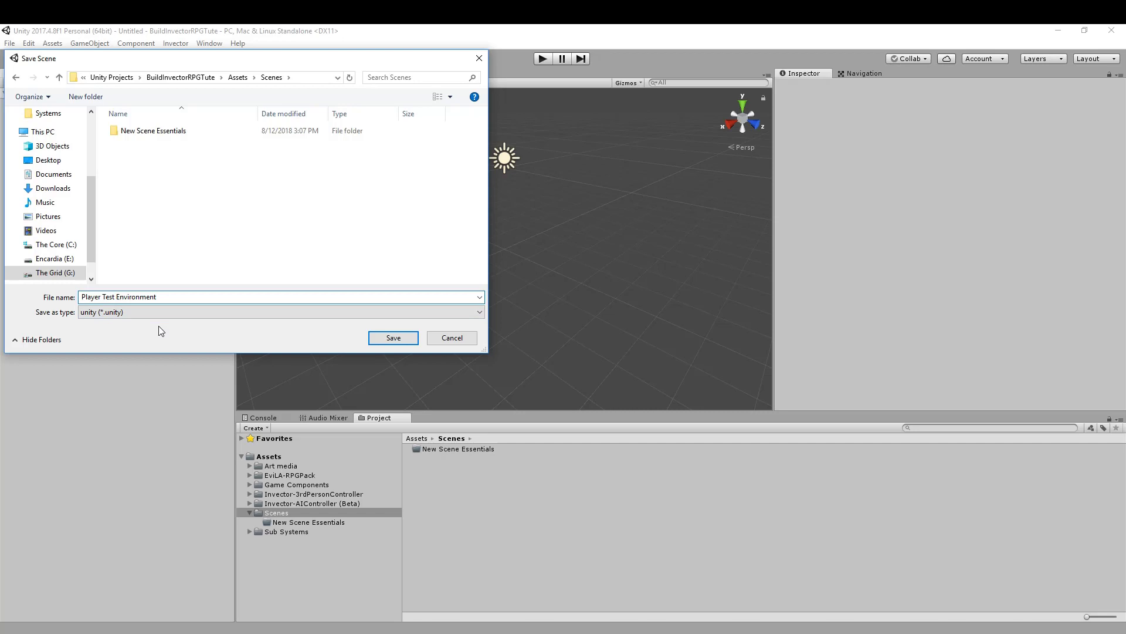
left_click(386, 339)
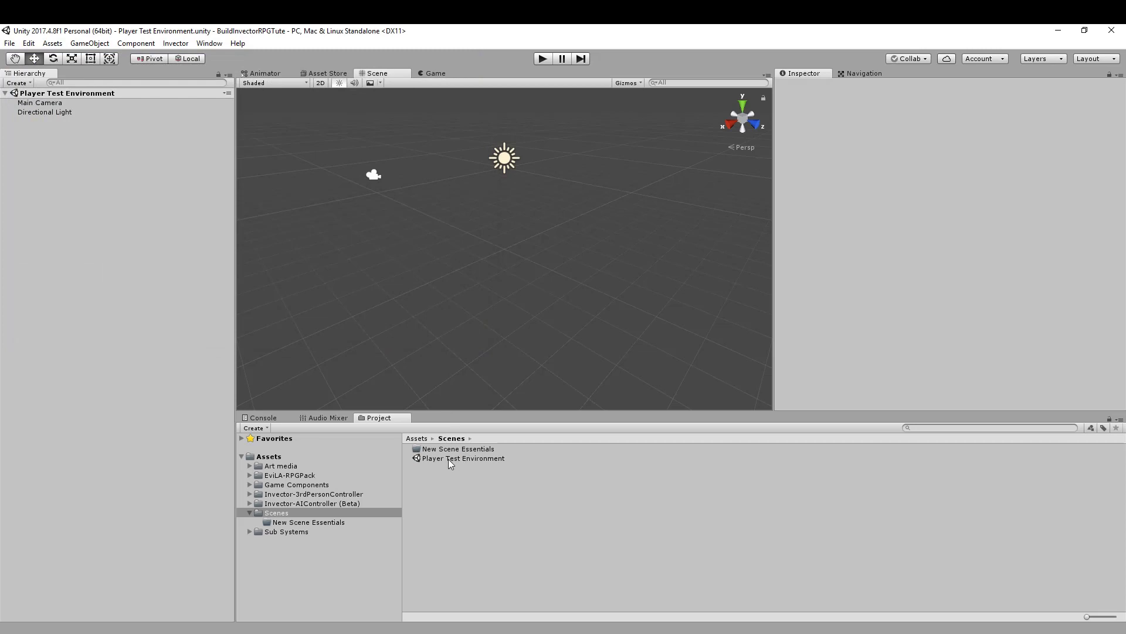
Step: Add a 3D Plane to the scene from the Hierarchy's context menu
left_click(449, 459)
left_click(463, 504)
right_click(53, 136)
mouse_move(118, 280)
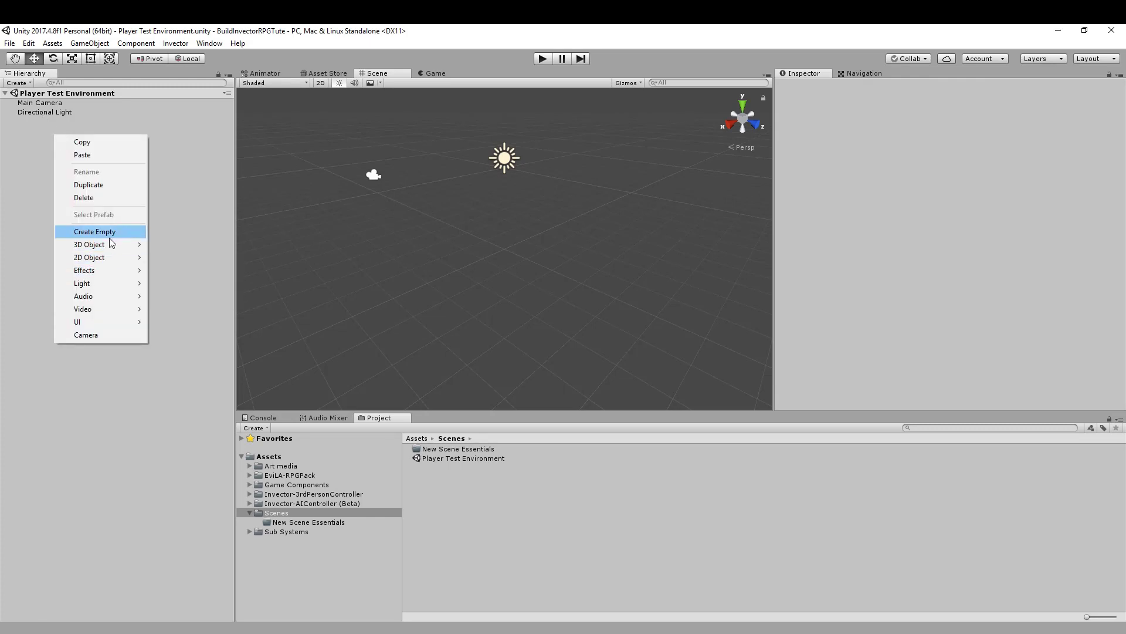
mouse_move(105, 248)
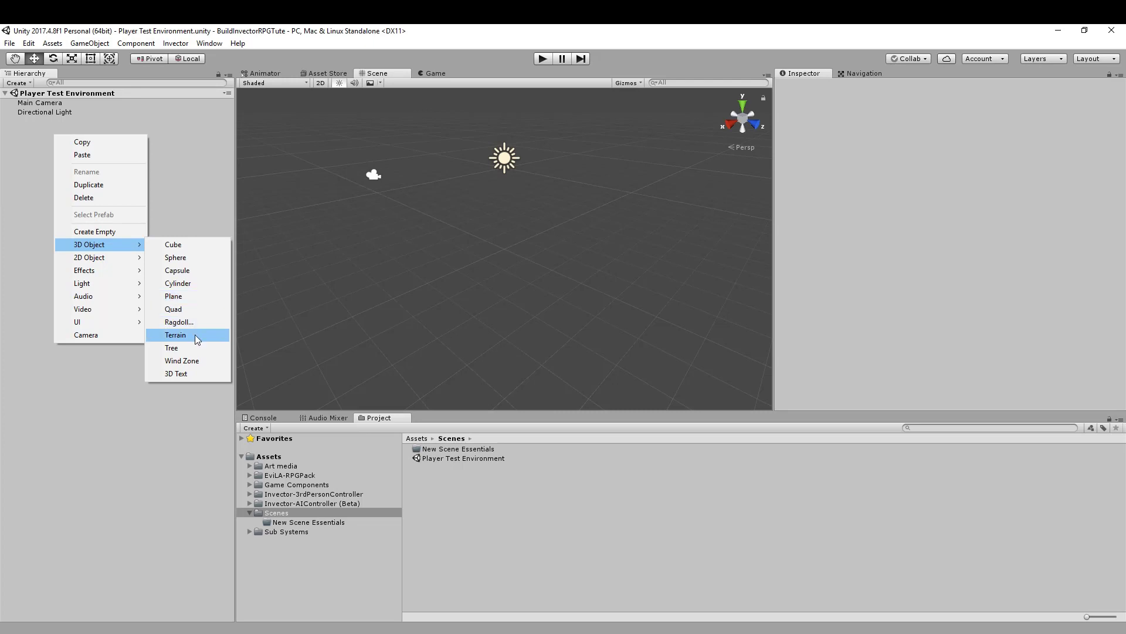
left_click(194, 301)
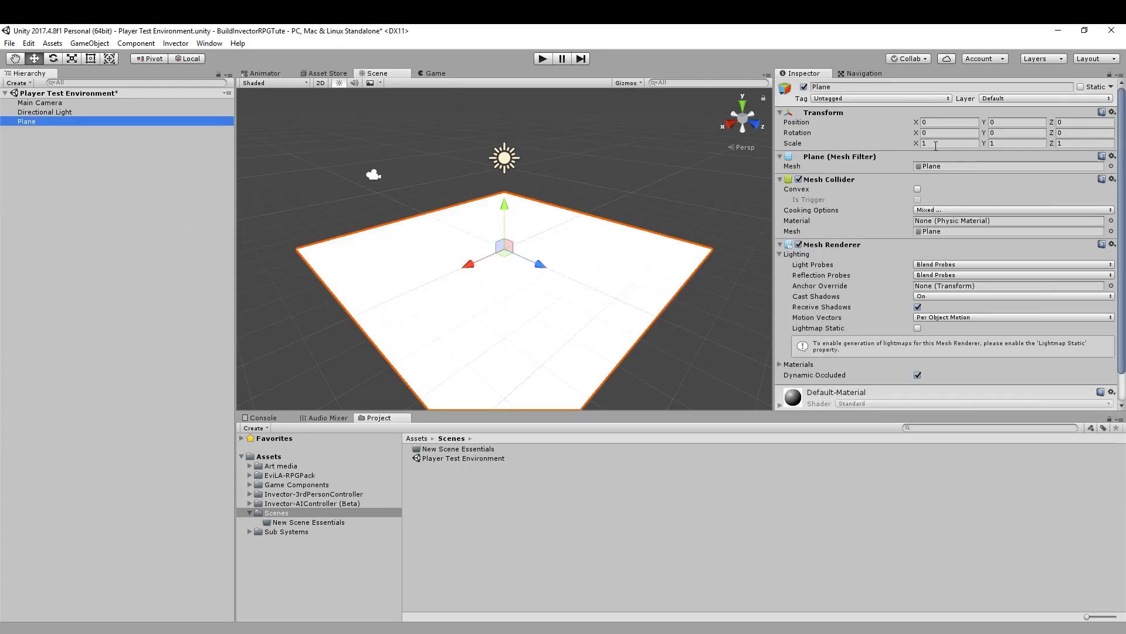
Step: Set the Plane's Transform Scale to 5, 5, 5
left_click(936, 146)
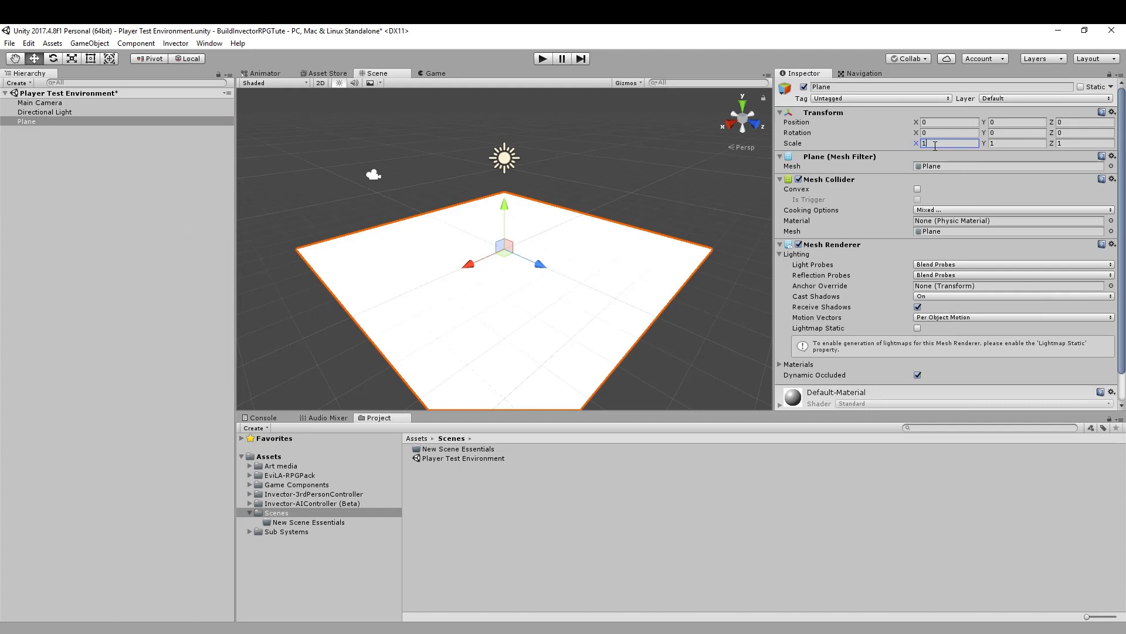
type("5")
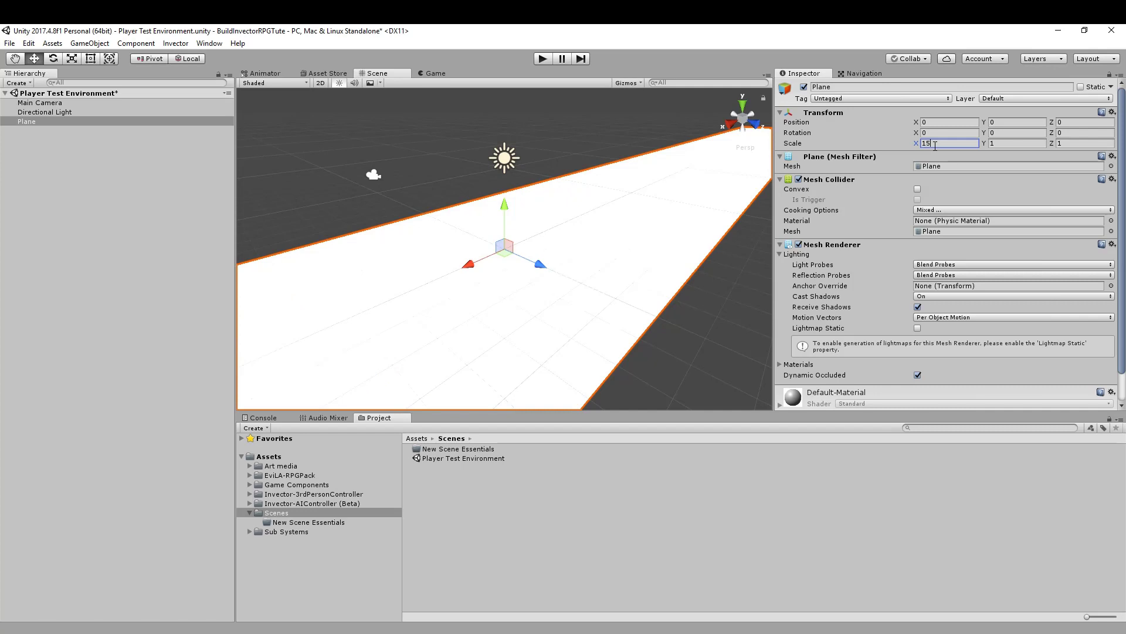
key("BackSpace")
key("BackSpace")
type("5")
key("Tab")
type("5")
key("Tab")
type("5")
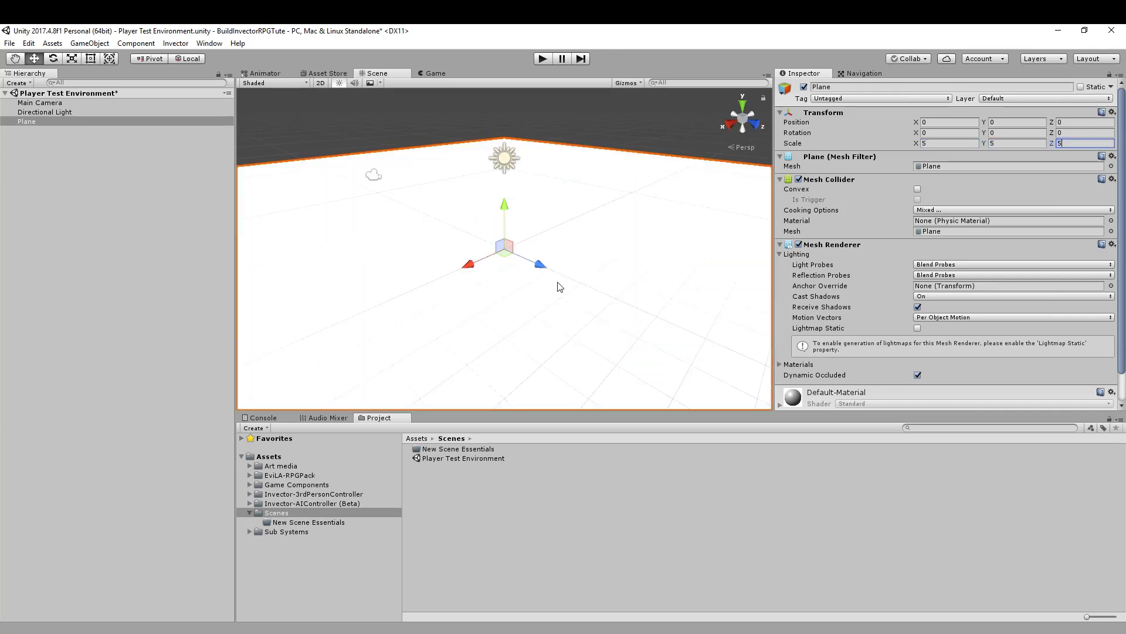
scroll(560, 286, "down", 6)
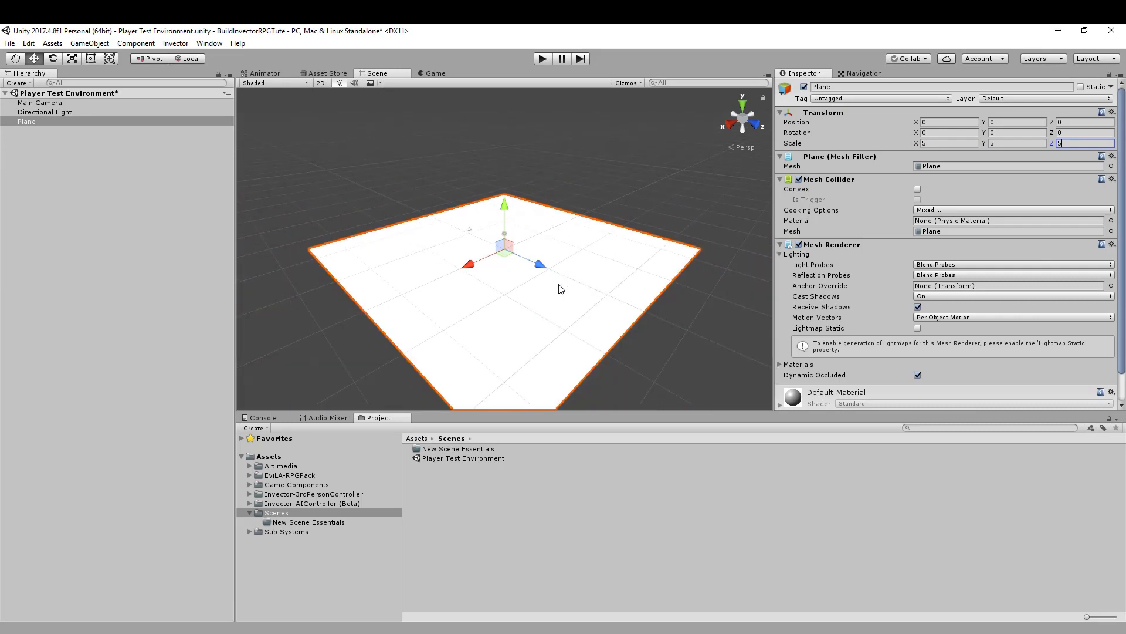
scroll(562, 286, "down", 3)
scroll(559, 260, "up", 4)
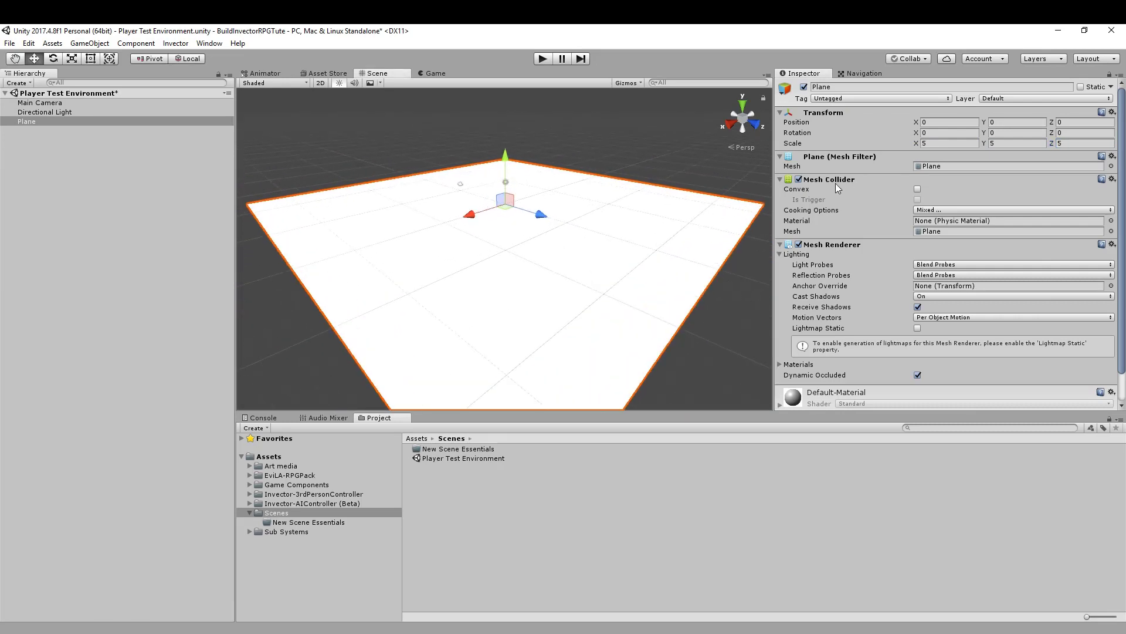
Step: Replace the Plane's Mesh Collider with a Box Collider
right_click(815, 178)
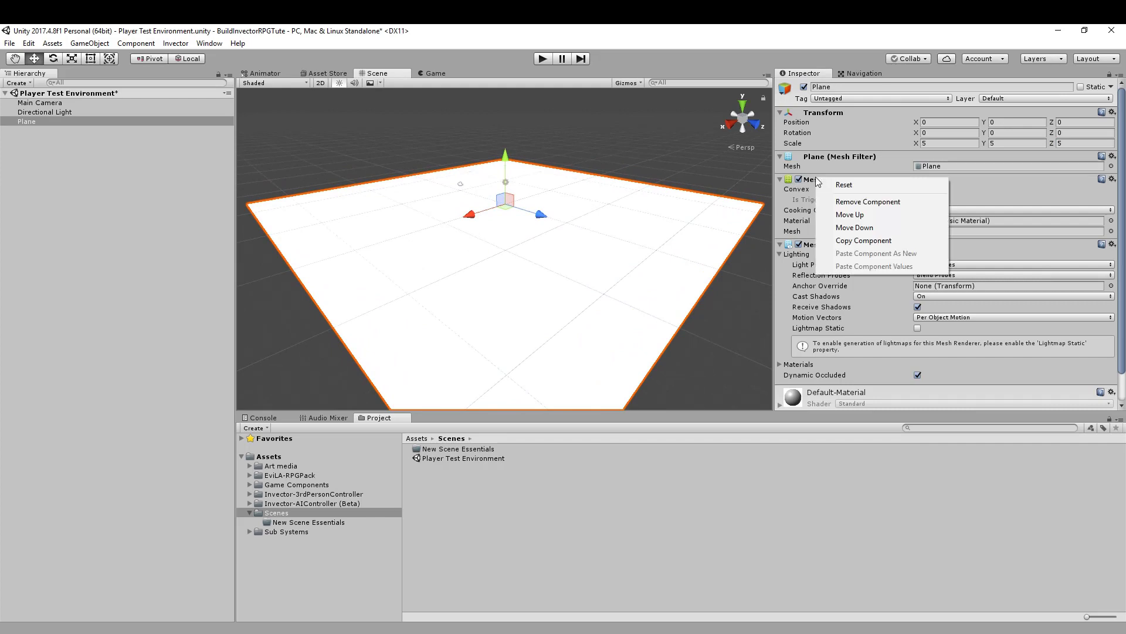
left_click(868, 202)
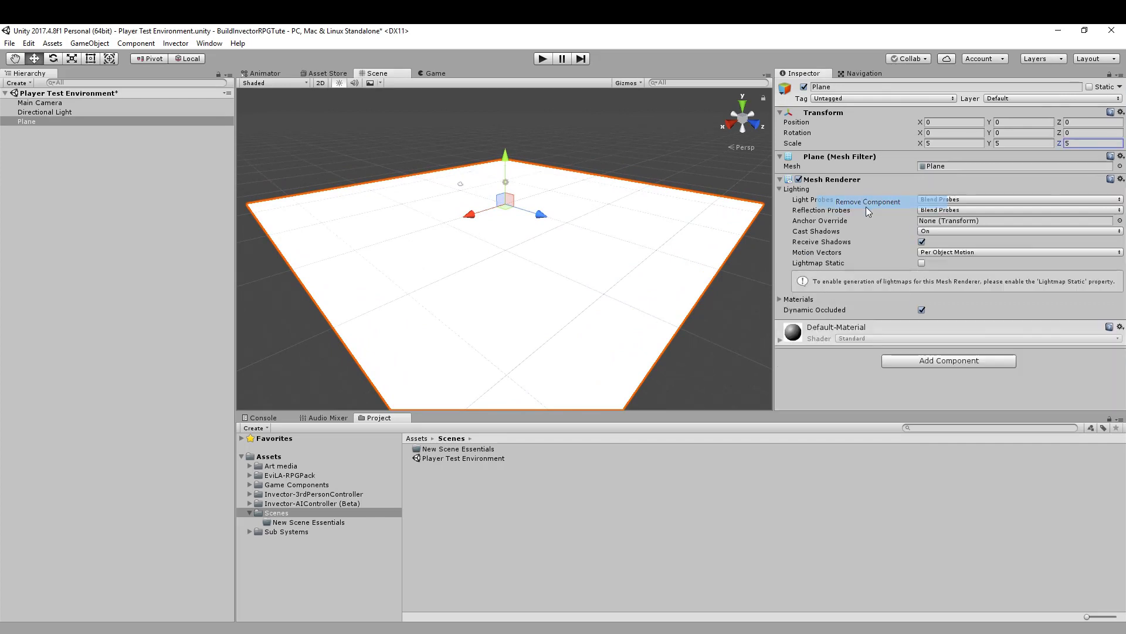
left_click(934, 361)
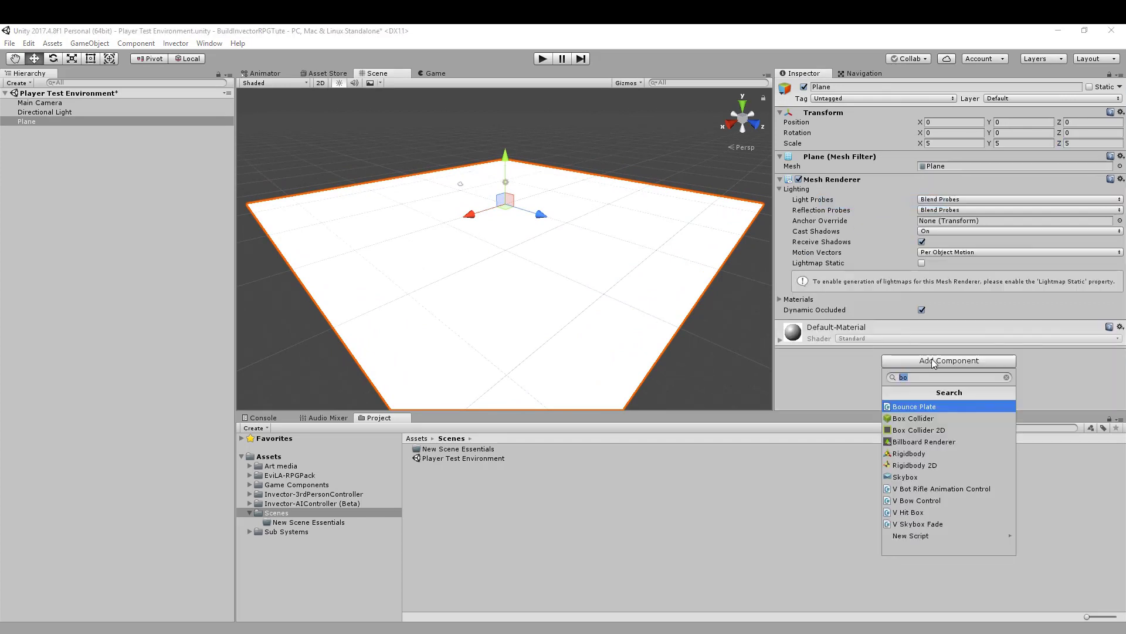
left_click(914, 417)
scroll(868, 342, "down", 3)
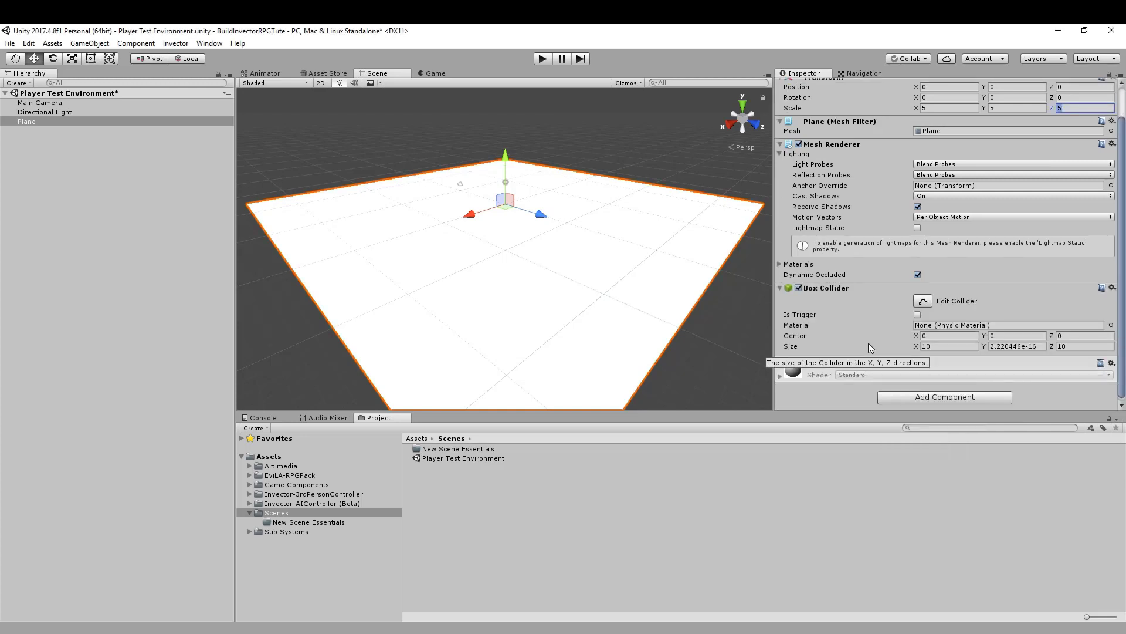
middle_click_drag(645, 343, 603, 190)
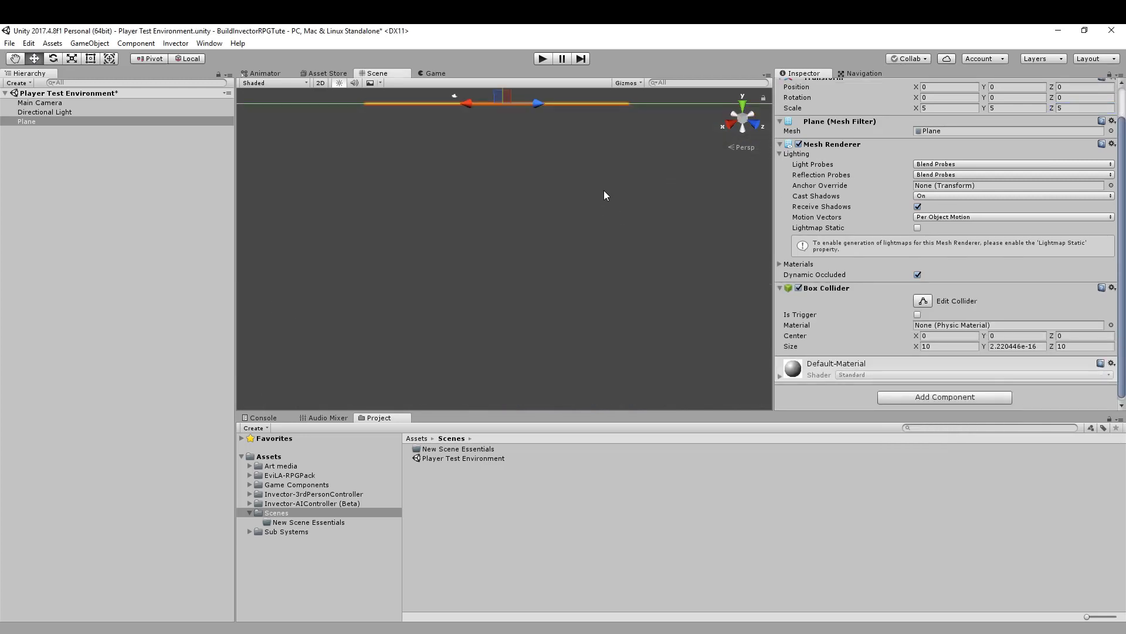
scroll(613, 189, "up", 5)
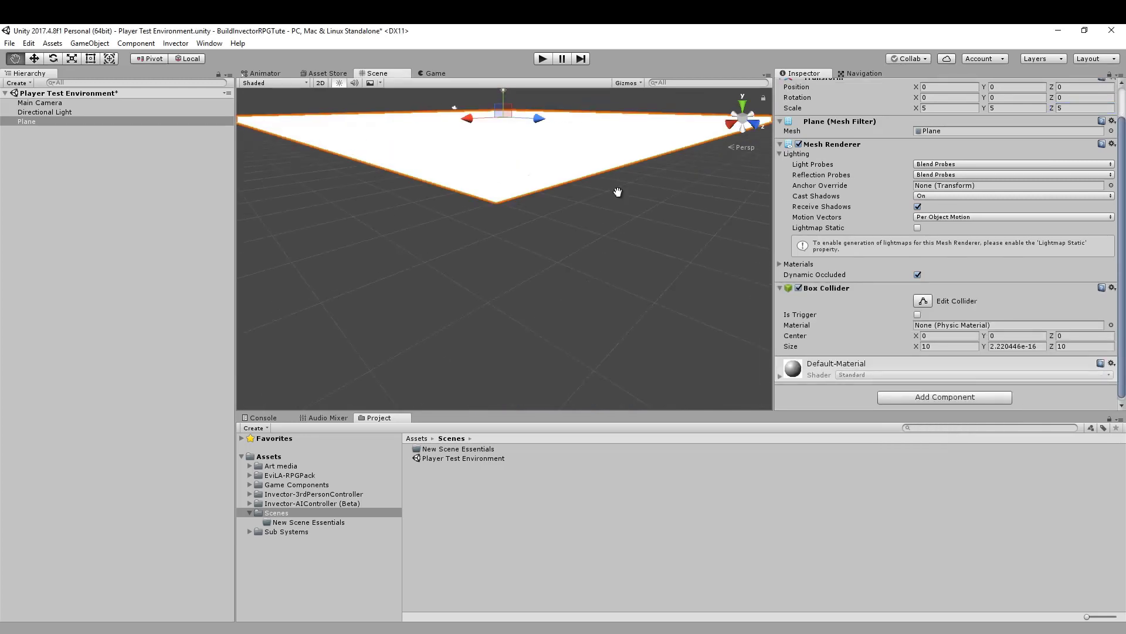
Step: Enter Box Collider Size Y 1 and Center Y -15
left_click(993, 346)
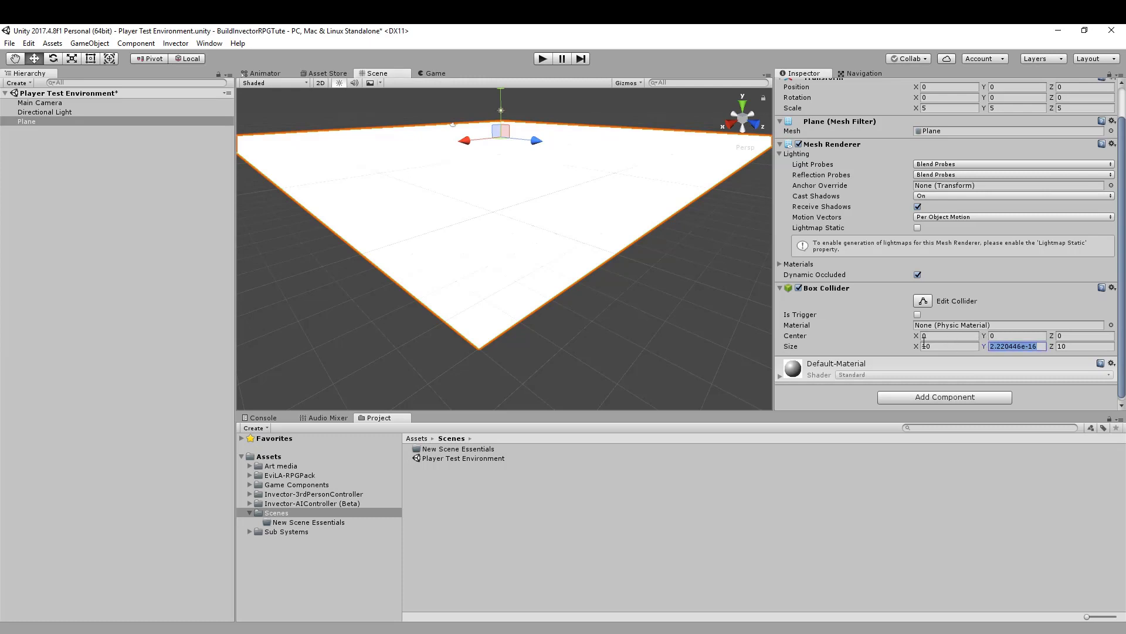
type("1")
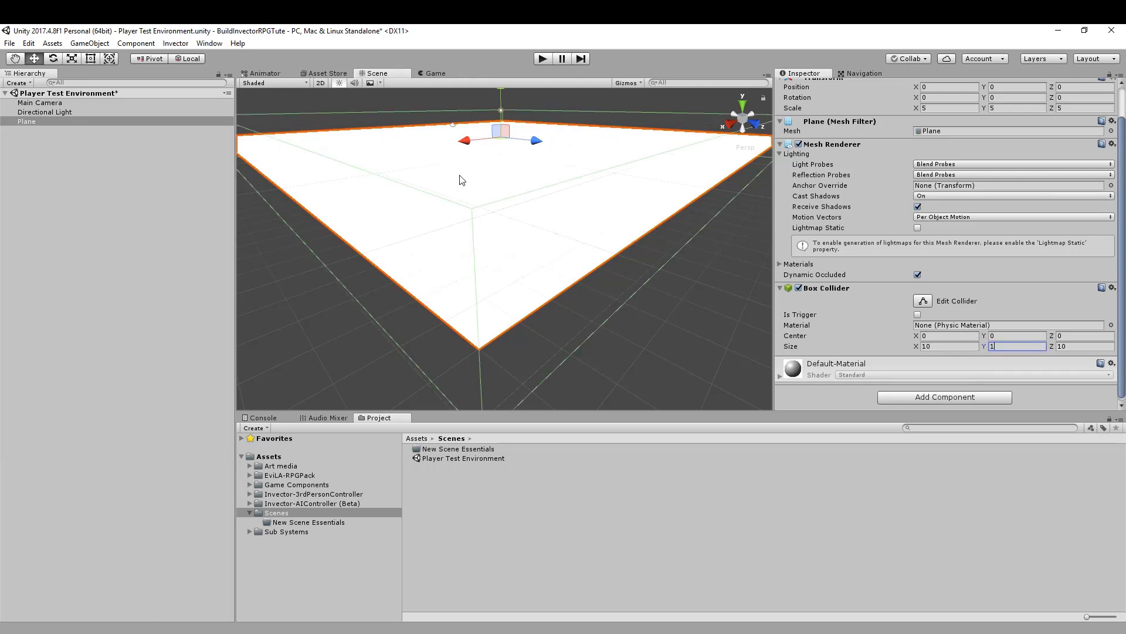
middle_click_drag(509, 156, 505, 193)
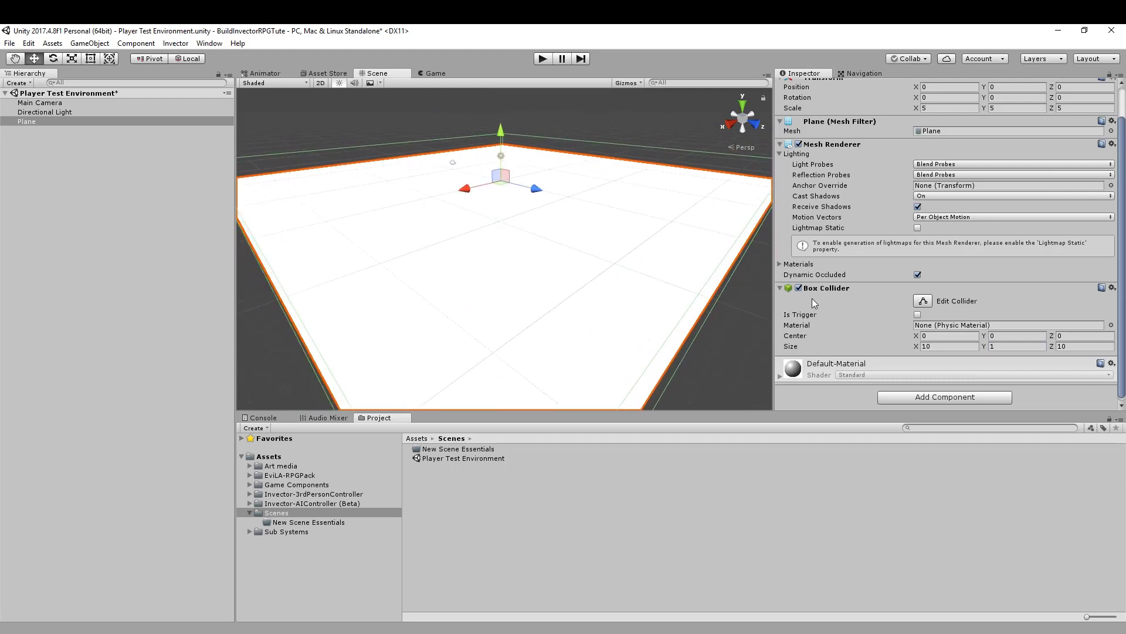
left_click(1004, 340)
type("-1")
type("5")
key("Return")
Step: Flatten the collider with Edit Collider handles to size Y ≈0.03, center Y ≈-0.015
middle_click_drag(639, 342, 636, 259)
left_click_drag(636, 259, 569, 368, "alt")
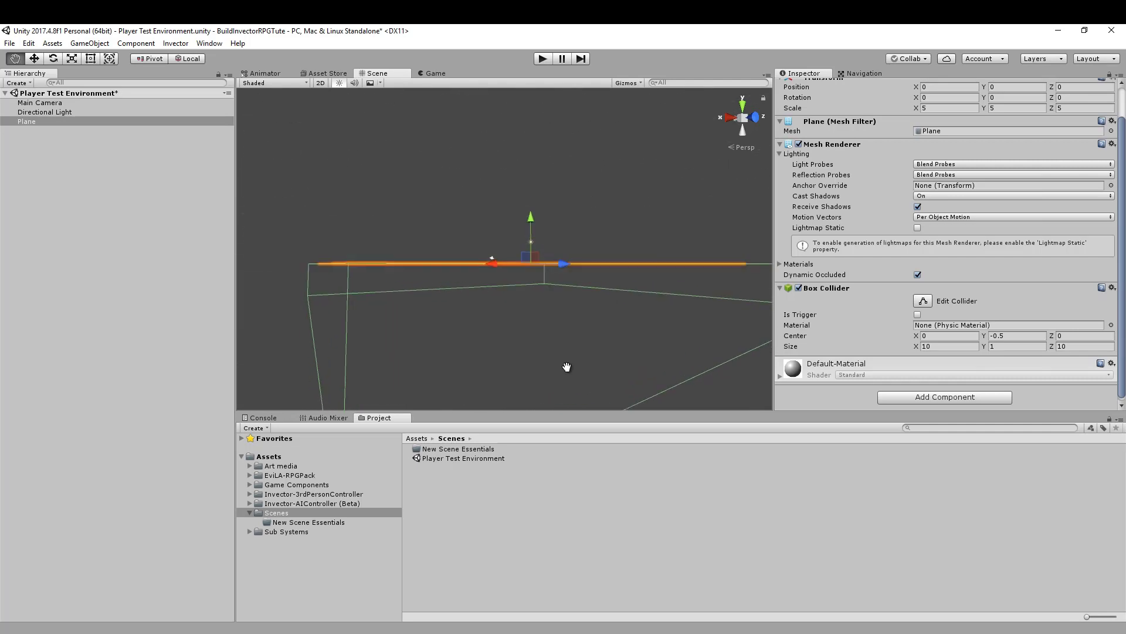
left_click(923, 301)
left_click_drag(531, 300, 533, 270)
middle_click_drag(623, 278, 631, 324)
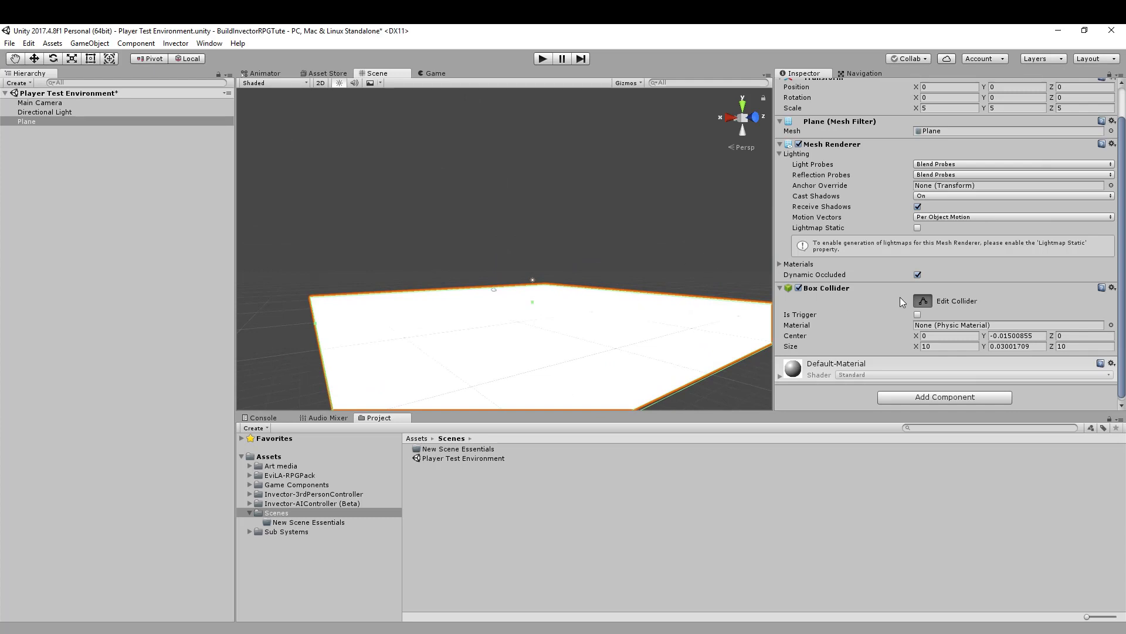